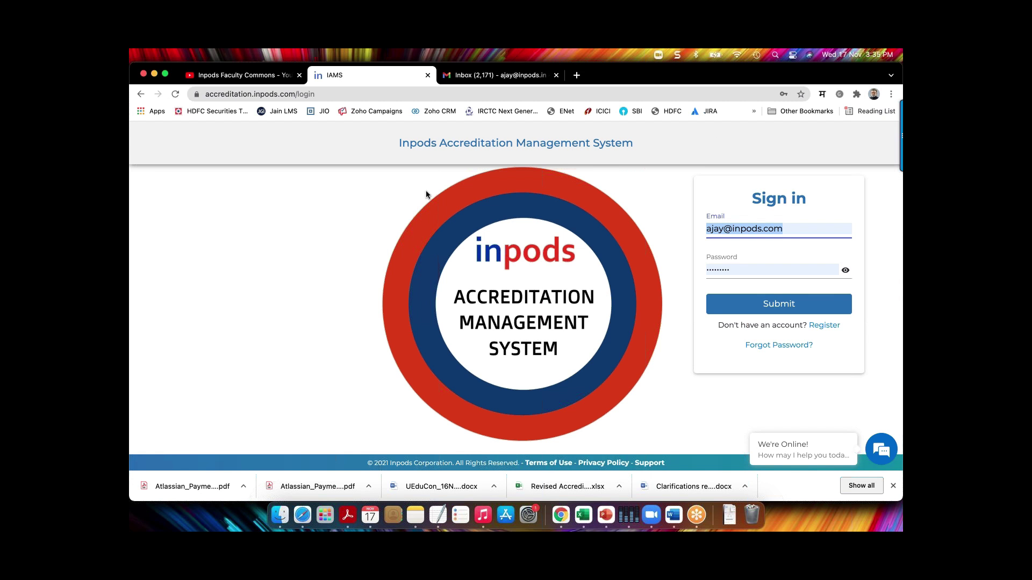
Bring up the Inpods Faculty Commons YouTube channel and browse its Uploads row, led by Session 3.
{"action": "left_click", "coordinate": [226, 76]}
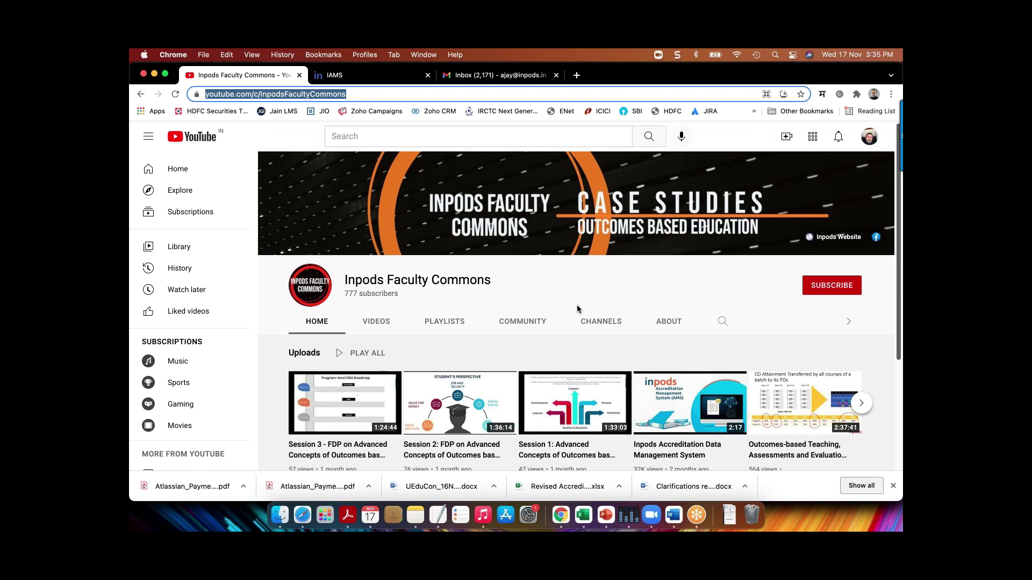
{"action": "scroll", "coordinate": [578, 309], "scroll_direction": "down", "scroll_amount": 2}
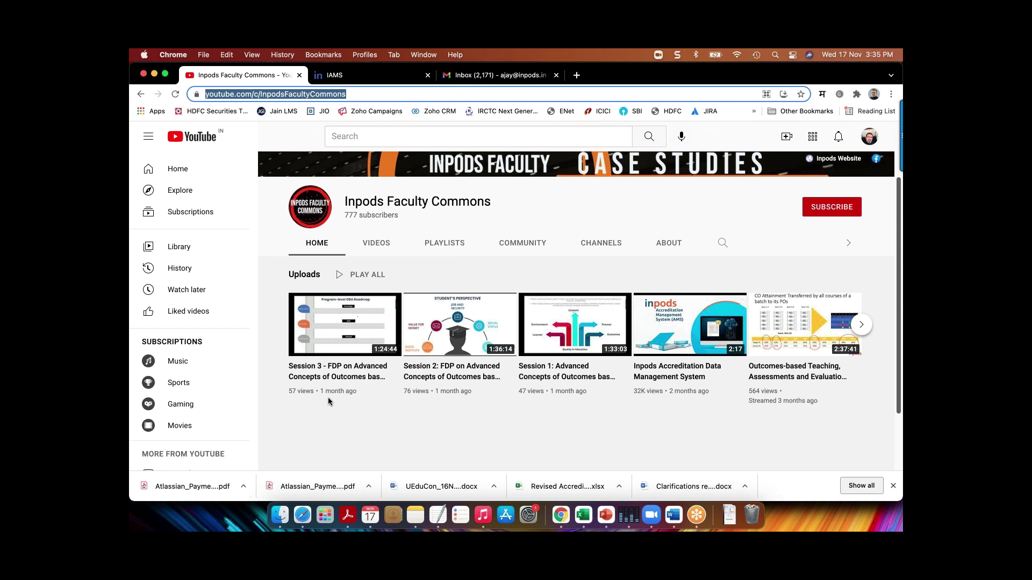
{"action": "scroll", "coordinate": [470, 411], "scroll_direction": "up", "scroll_amount": 3}
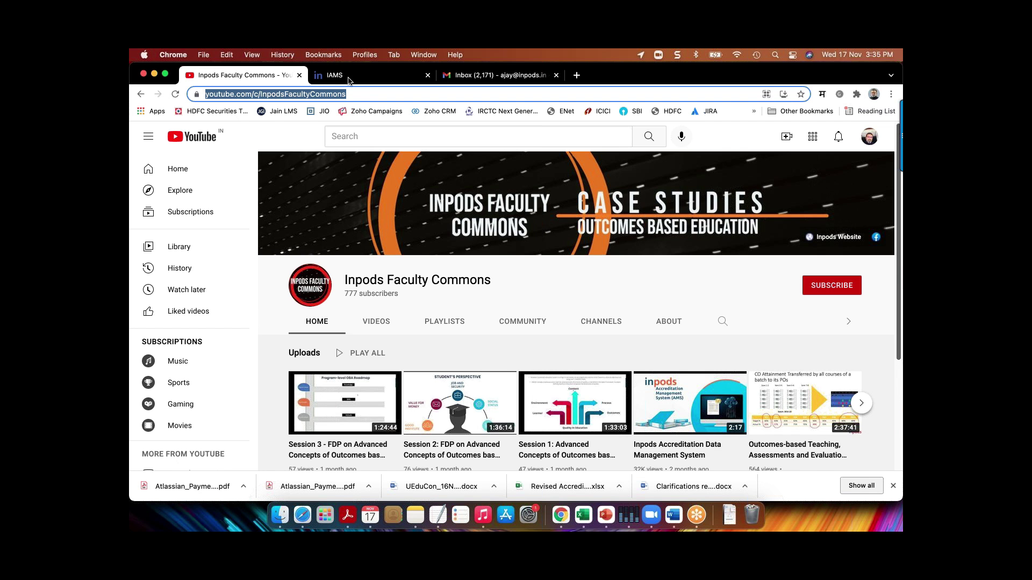
Return to the IAMS sign-in page and enter the email address, correcting its final letter.
{"action": "left_click", "coordinate": [348, 80]}
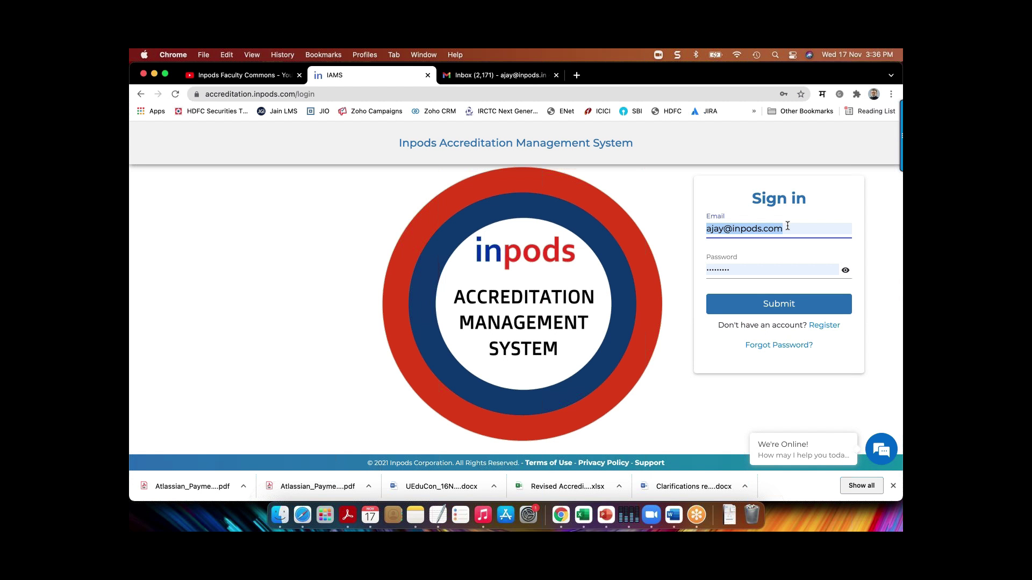
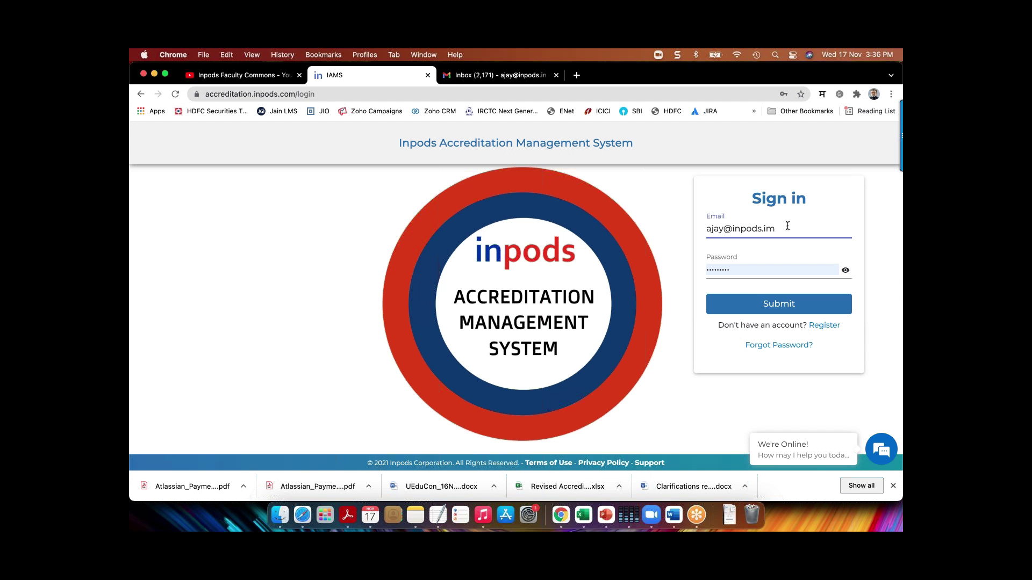
Open the registration form, autofill the first name, and enter the last name and email.
{"action": "left_click", "coordinate": [825, 327]}
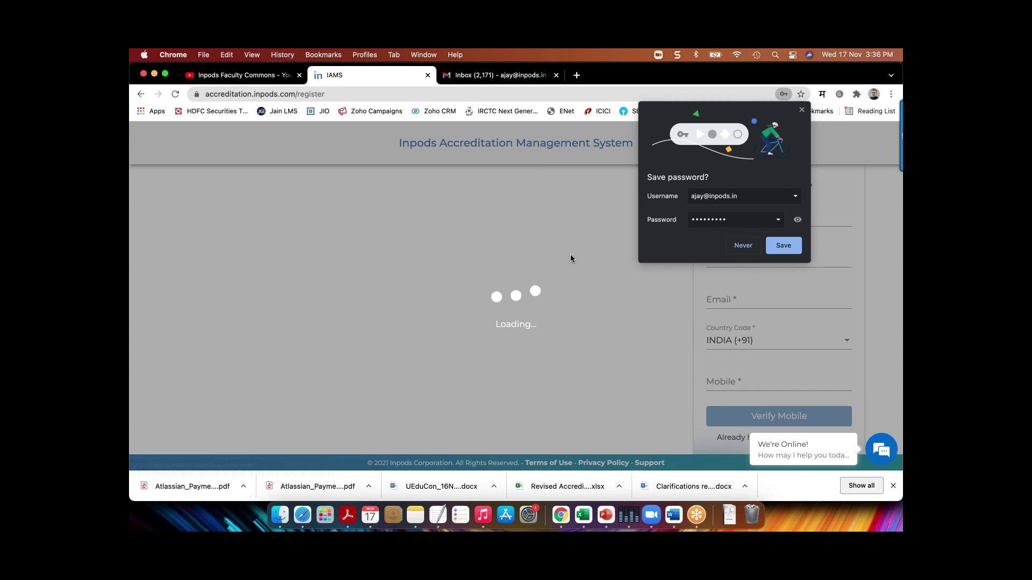
{"action": "left_click", "coordinate": [775, 244]}
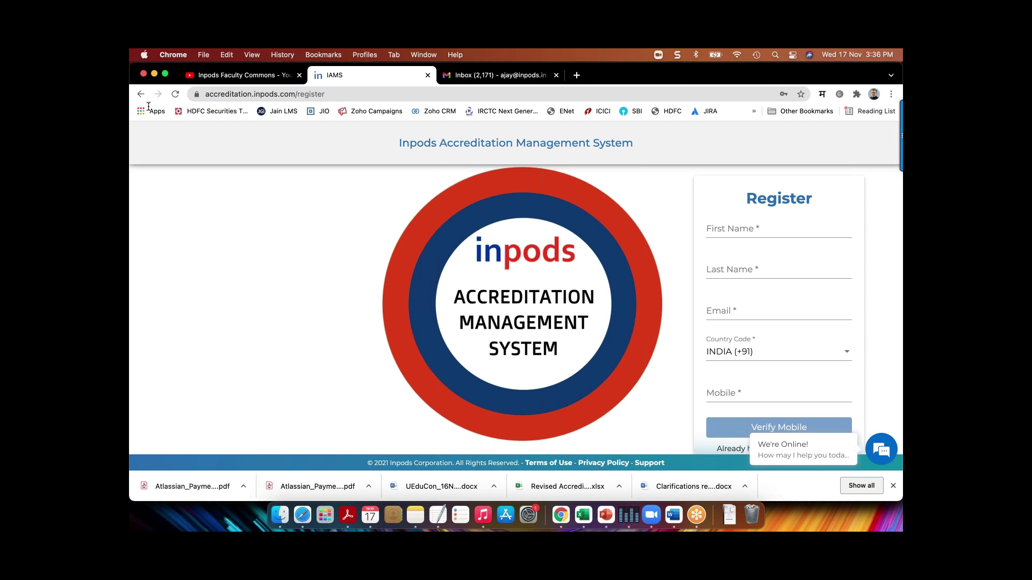
{"action": "left_click", "coordinate": [778, 230]}
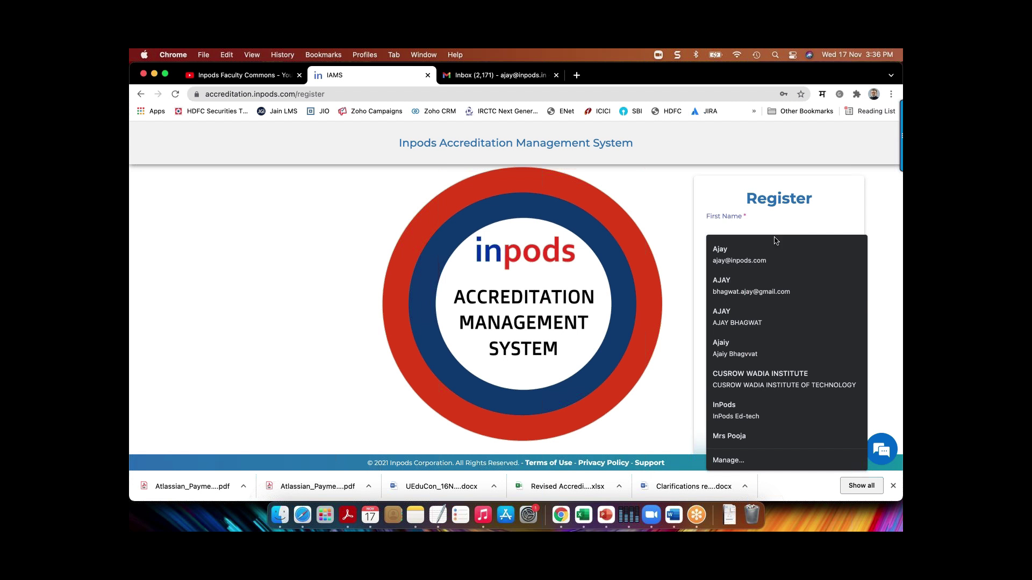
{"action": "left_click", "coordinate": [767, 283]}
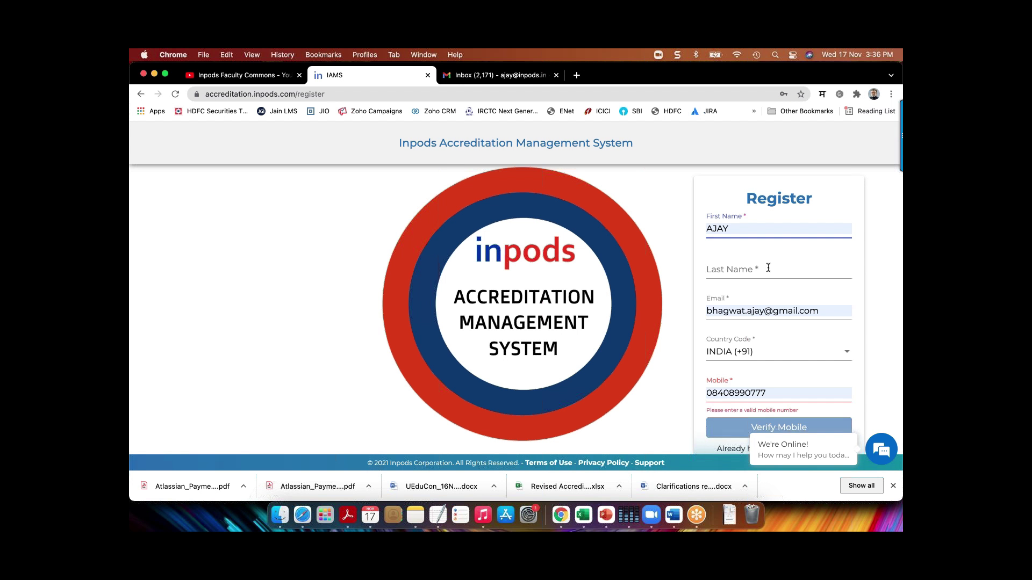
{"action": "left_click", "coordinate": [768, 268]}
{"action": "type", "text": "Bhagwat"}
{"action": "key", "text": "Tab"}
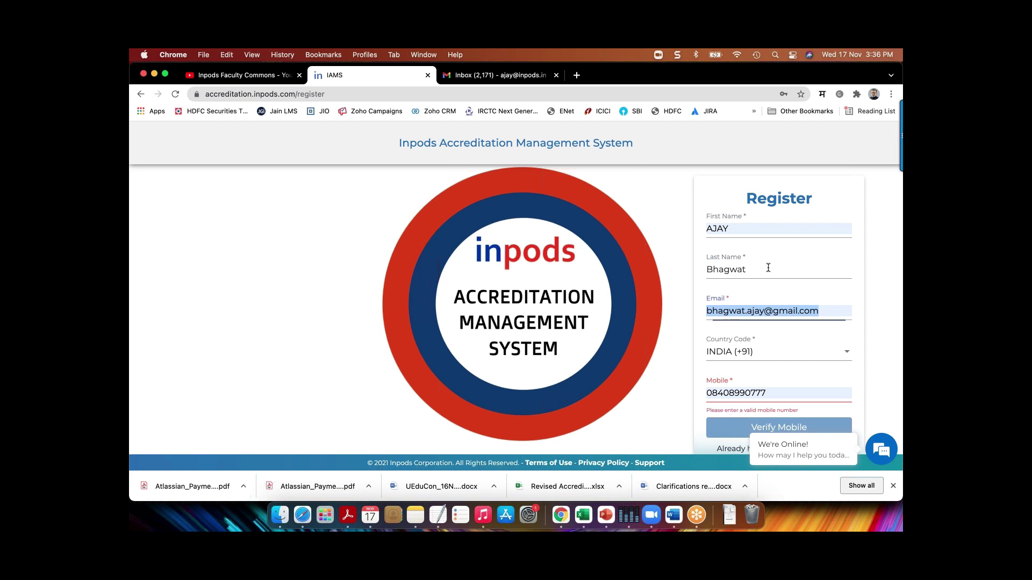
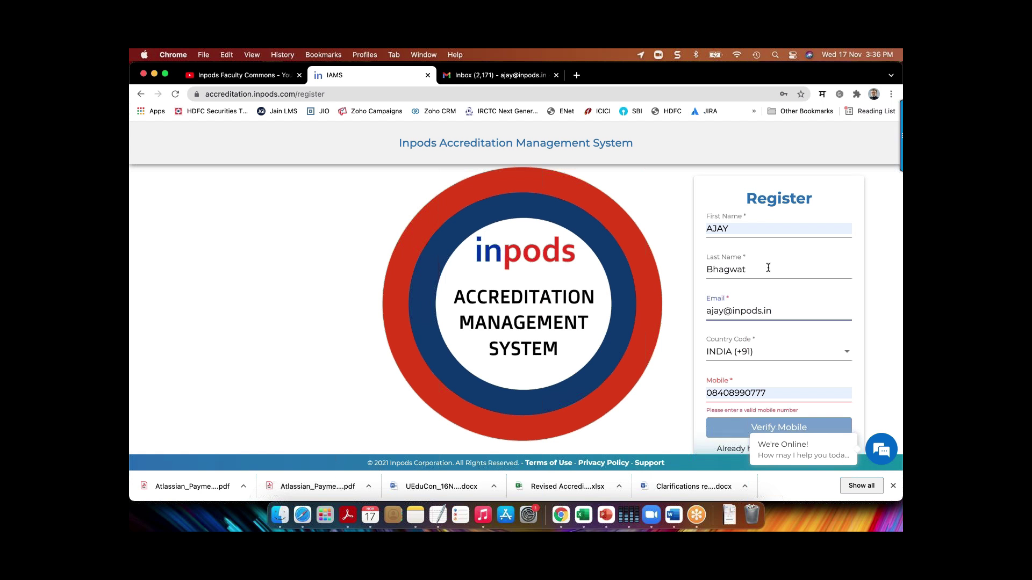
{"action": "key", "text": "Tab"}
Replace the mobile number with a new one and request its verification.
{"action": "scroll", "coordinate": [768, 268], "scroll_direction": "down", "scroll_amount": 1}
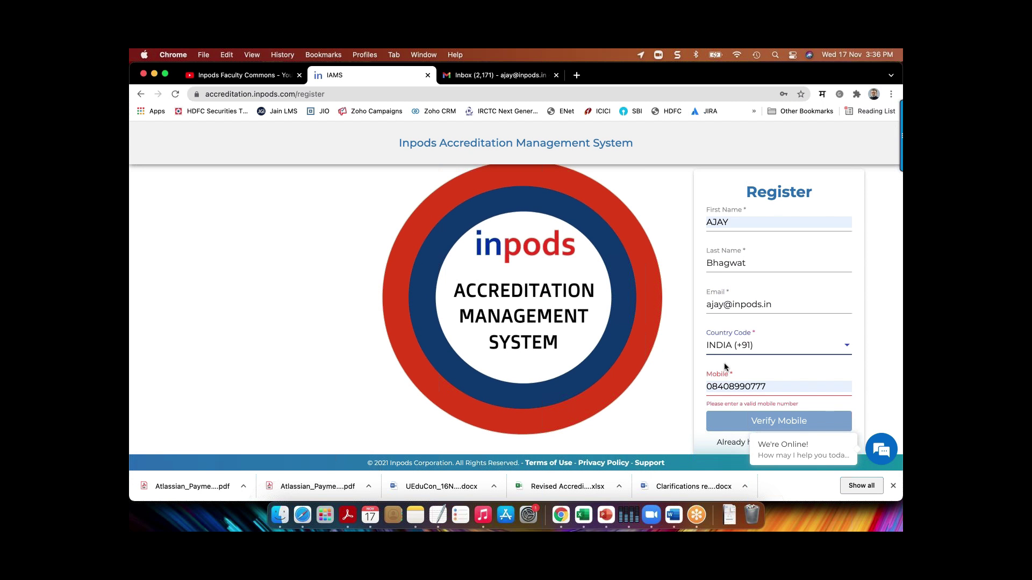
{"action": "left_click", "coordinate": [711, 387]}
{"action": "key", "text": "BackSpace"}
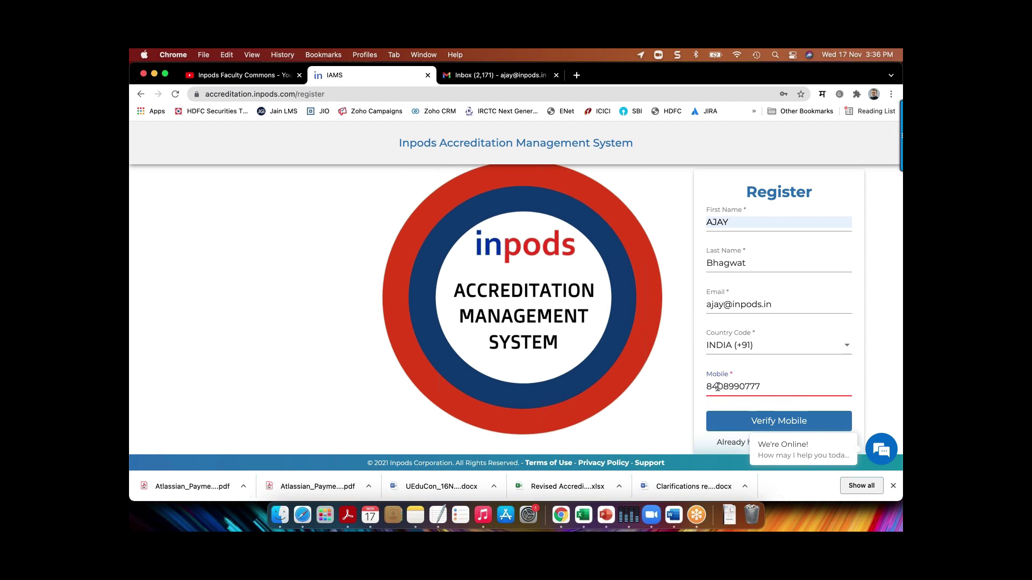
{"action": "left_click", "coordinate": [770, 425]}
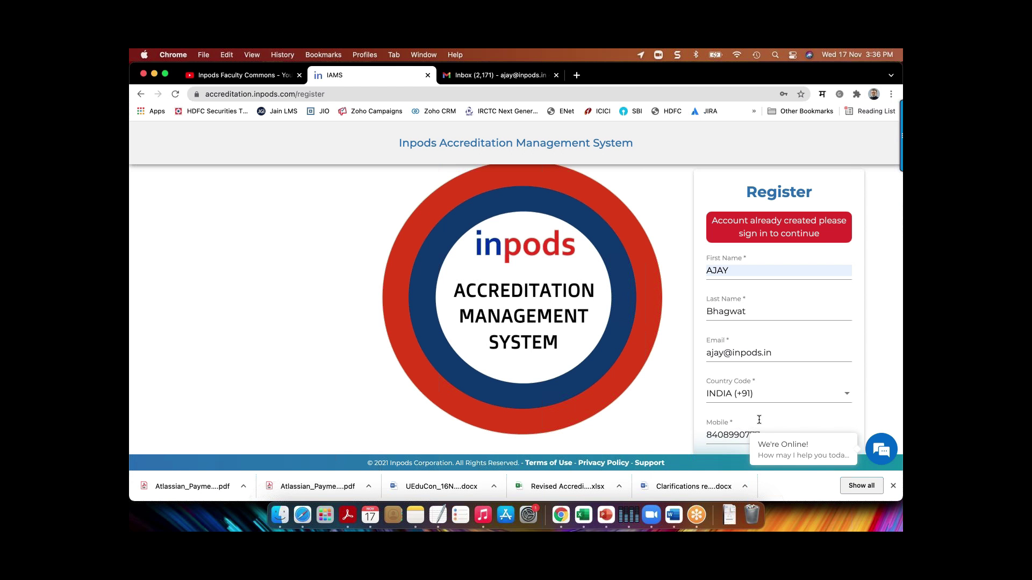
{"action": "double_click", "coordinate": [721, 436]}
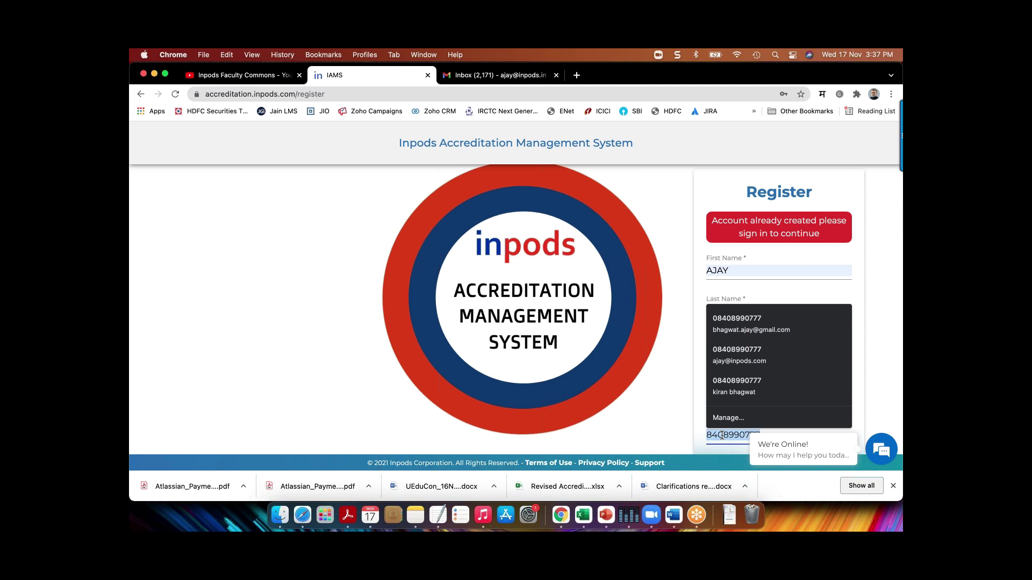
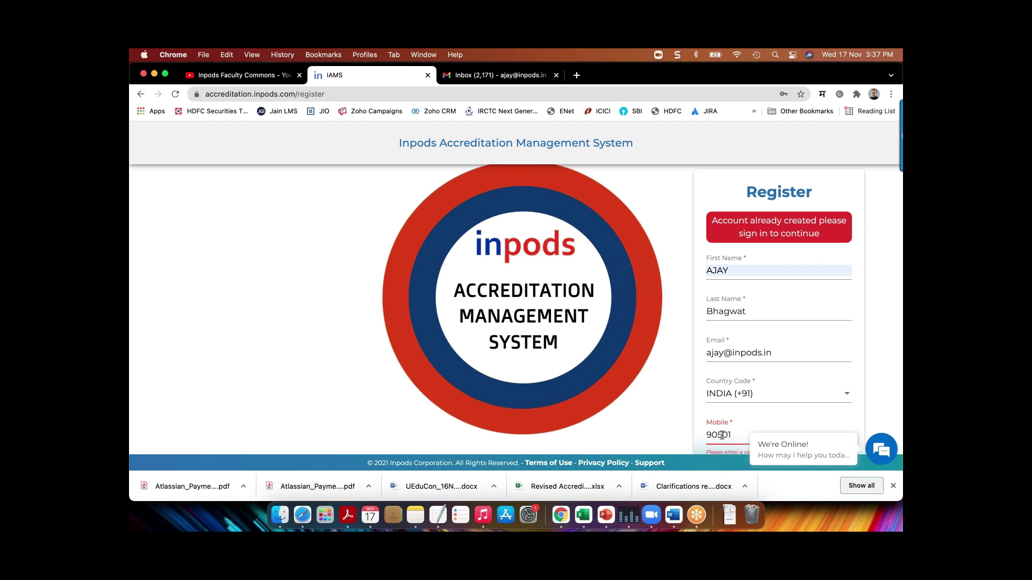
{"action": "scroll", "coordinate": [689, 428], "scroll_direction": "down", "scroll_amount": 2}
{"action": "left_click", "coordinate": [740, 426]}
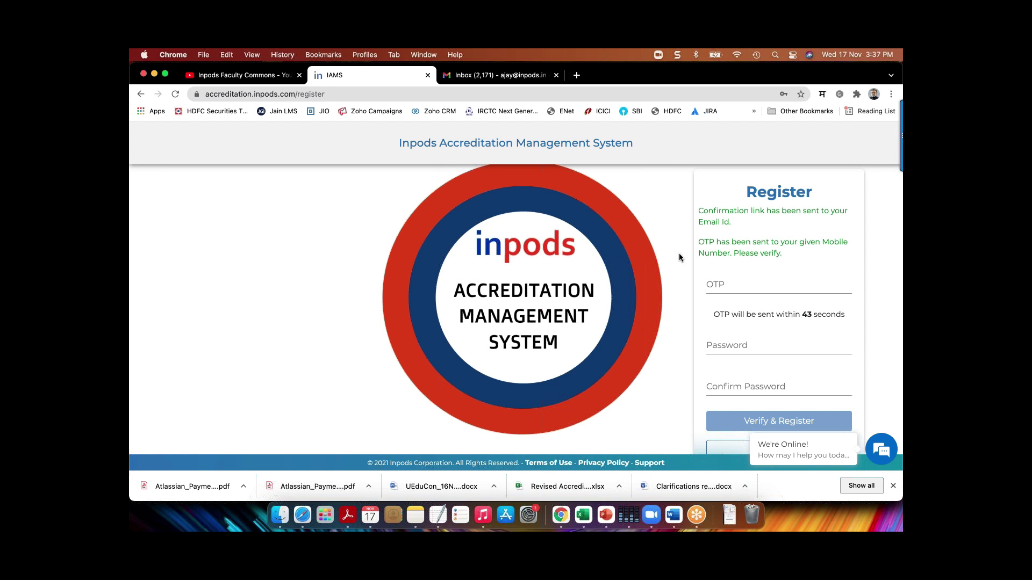
Enter the mobile OTP, set and confirm the account password, and complete Verify & Register.
{"action": "left_click", "coordinate": [711, 286]}
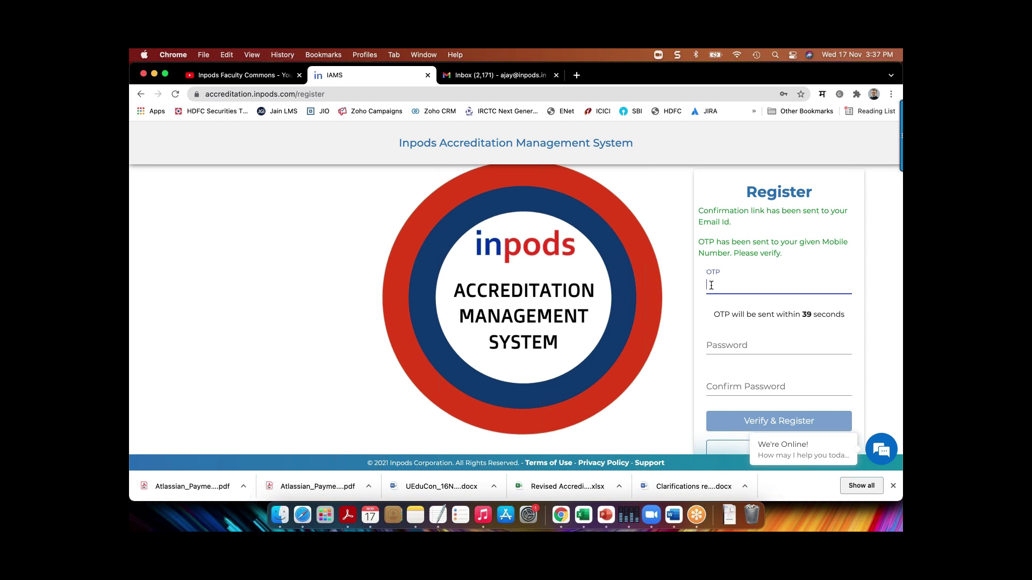
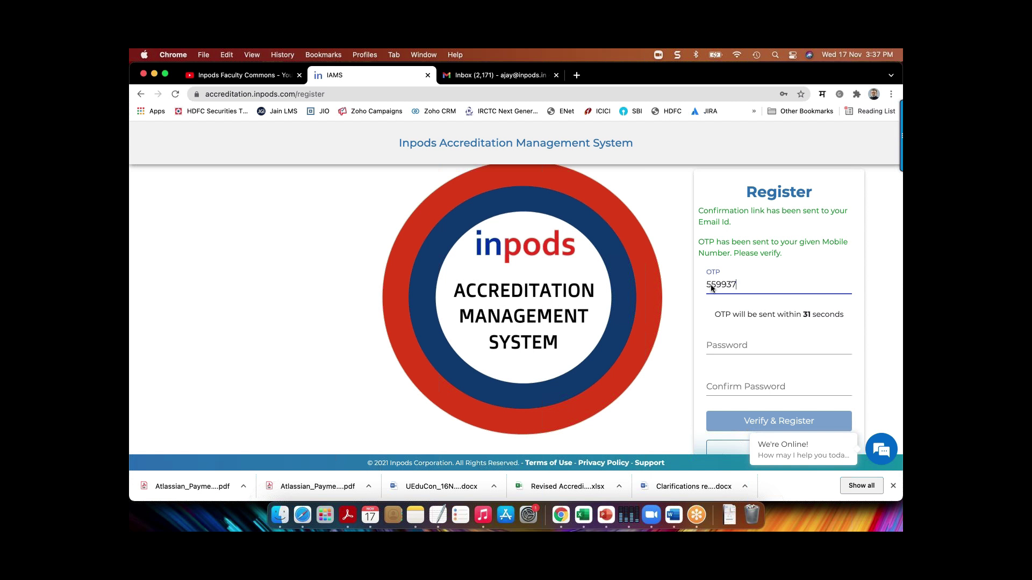
{"action": "key", "text": "Tab"}
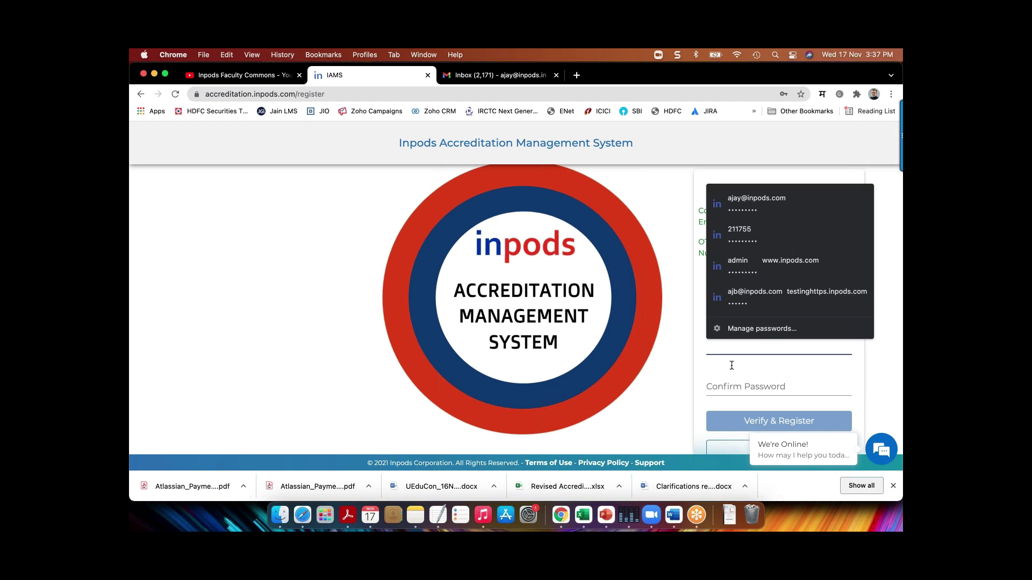
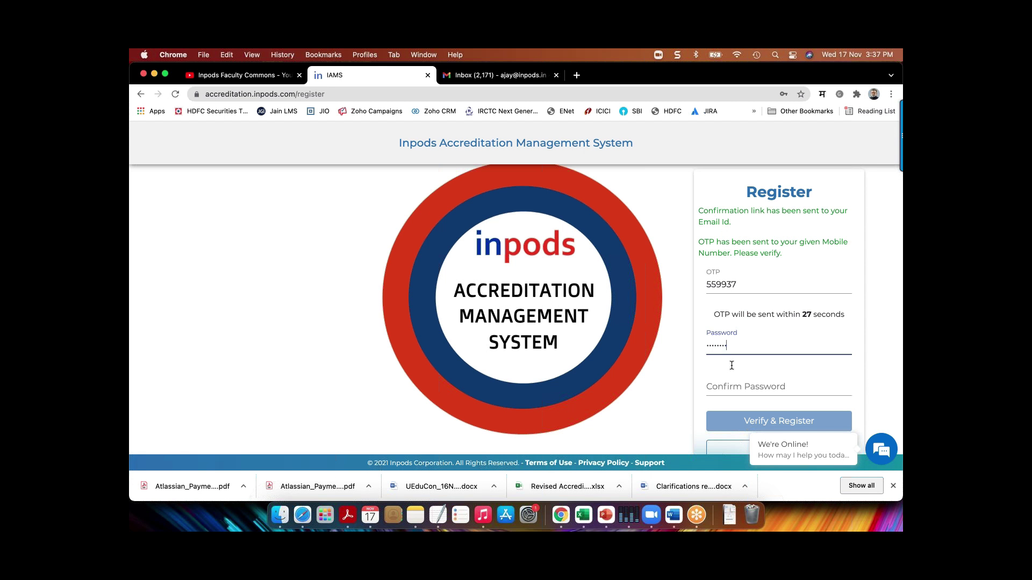
{"action": "key", "text": "Tab"}
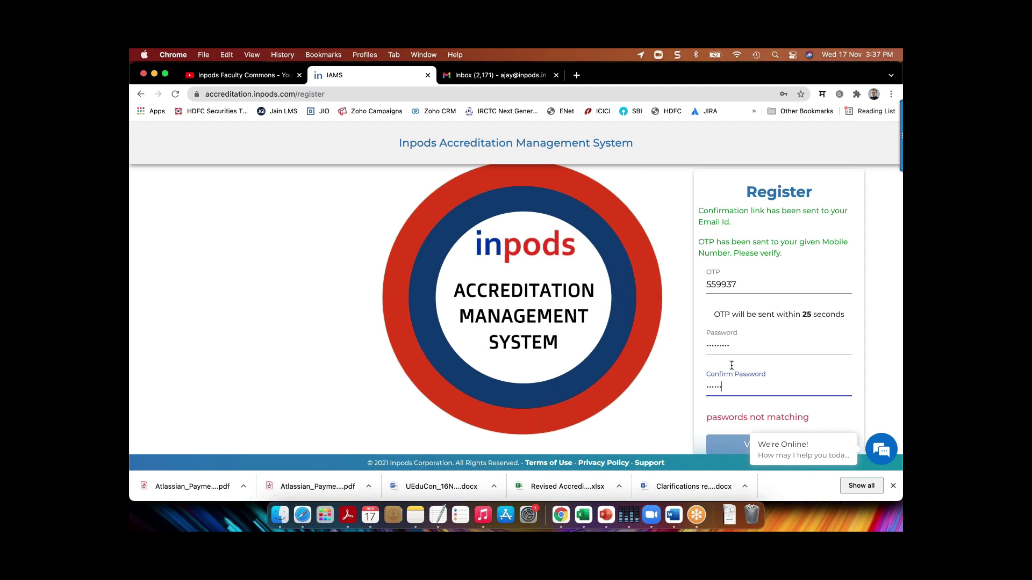
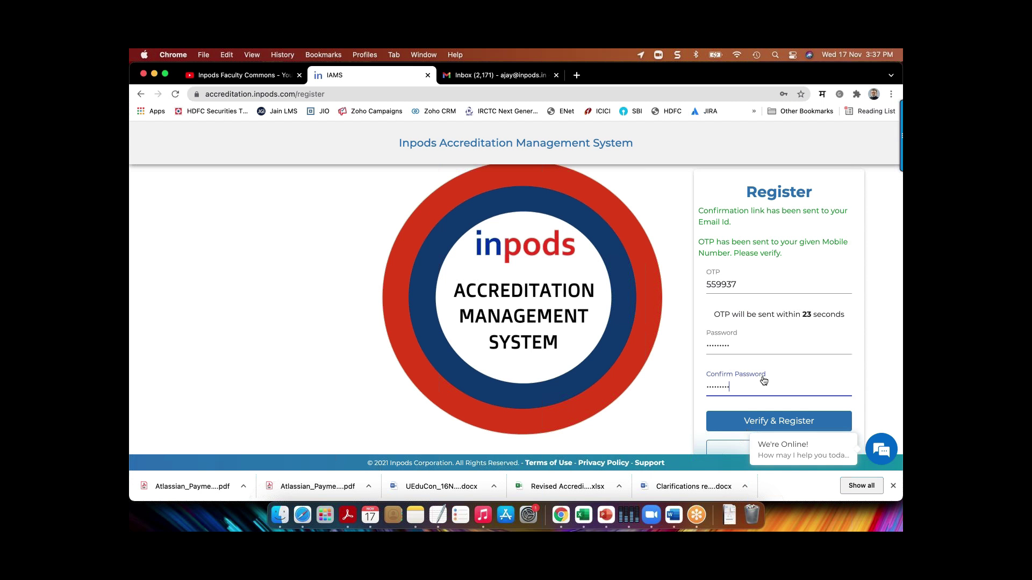
{"action": "left_click", "coordinate": [781, 421]}
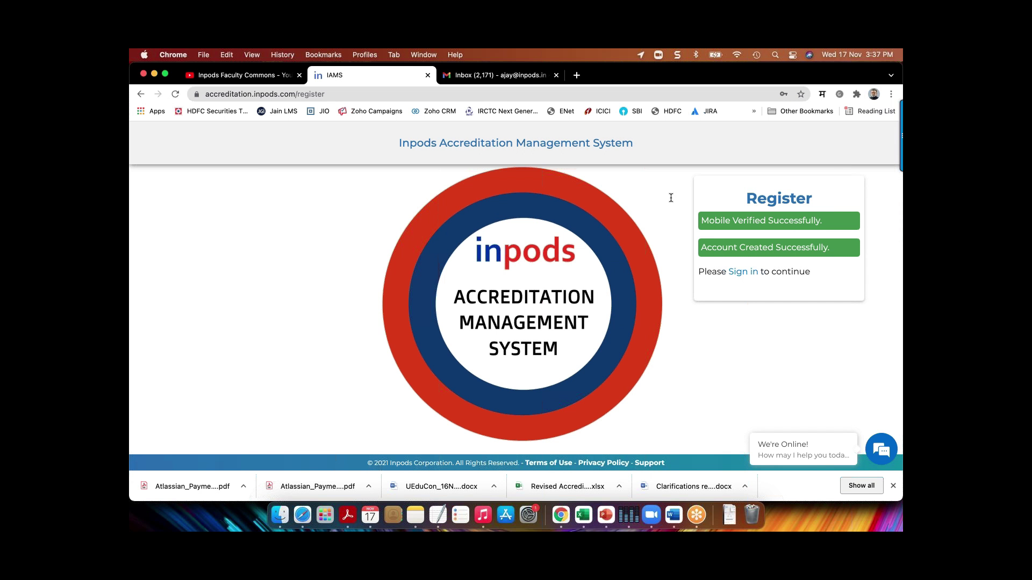
In Gmail, open the Inpods AMS verification email and confirm the email address.
{"action": "left_click", "coordinate": [481, 77]}
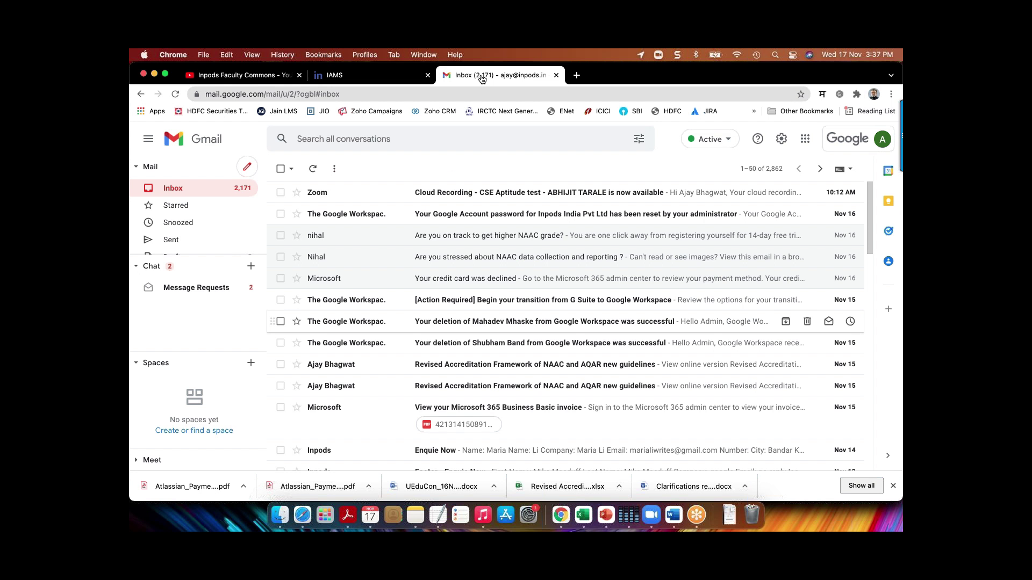
{"action": "left_click", "coordinate": [313, 168]}
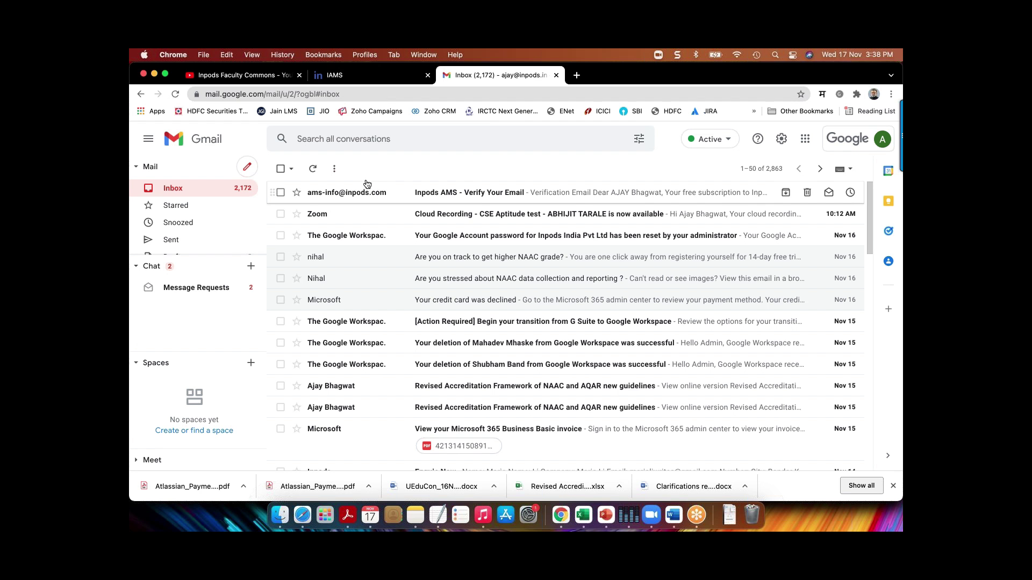
{"action": "left_click", "coordinate": [440, 197]}
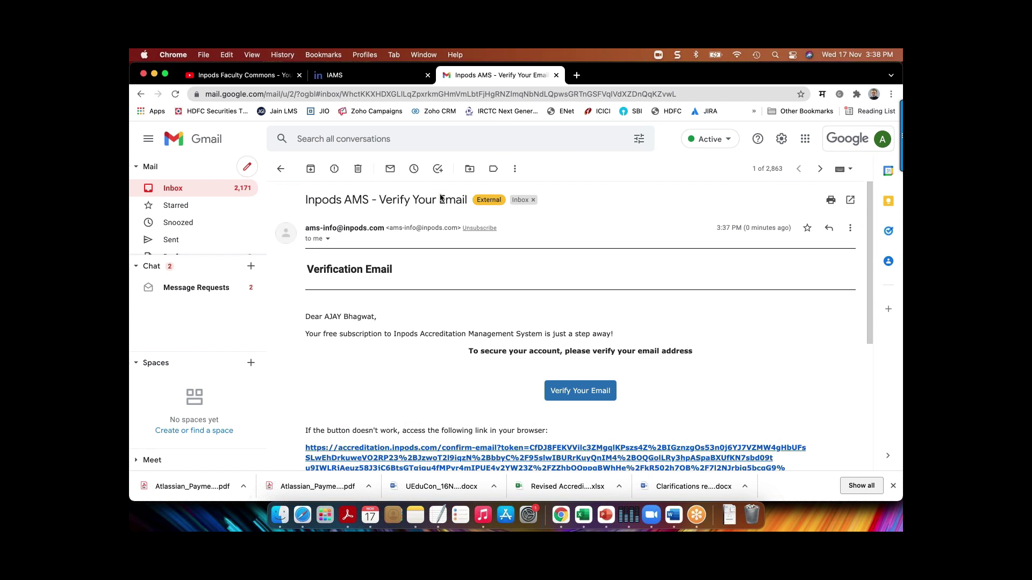
{"action": "left_click", "coordinate": [589, 394]}
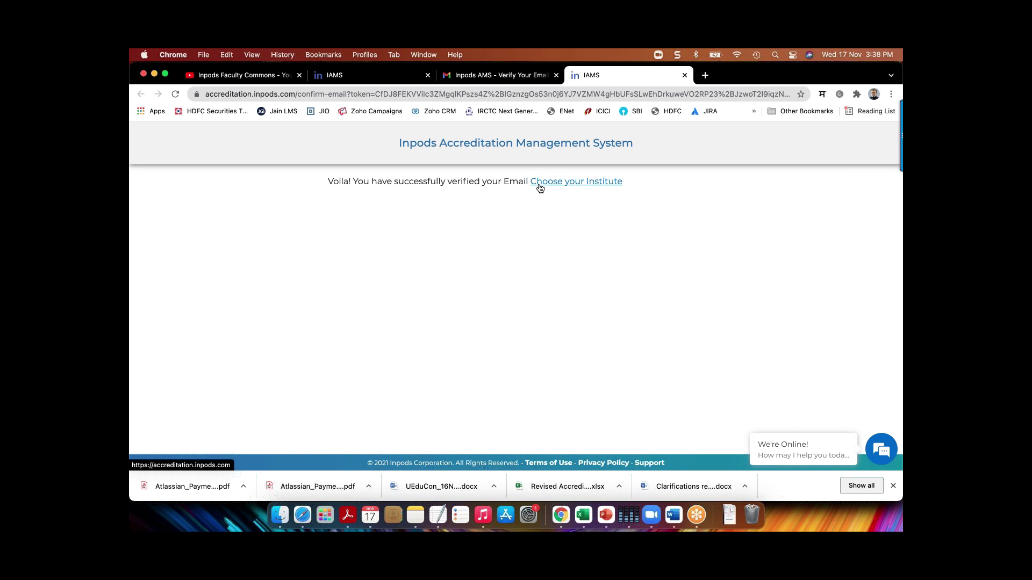
Check the email-verified confirmation page and proceed to Choose your Institute.
{"action": "left_click", "coordinate": [543, 75]}
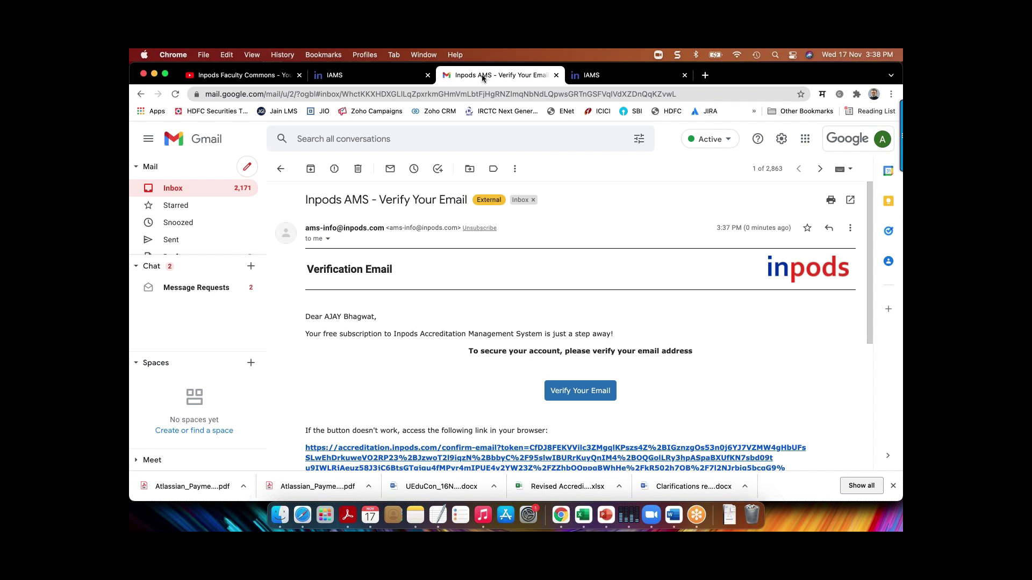
{"action": "left_click", "coordinate": [578, 80]}
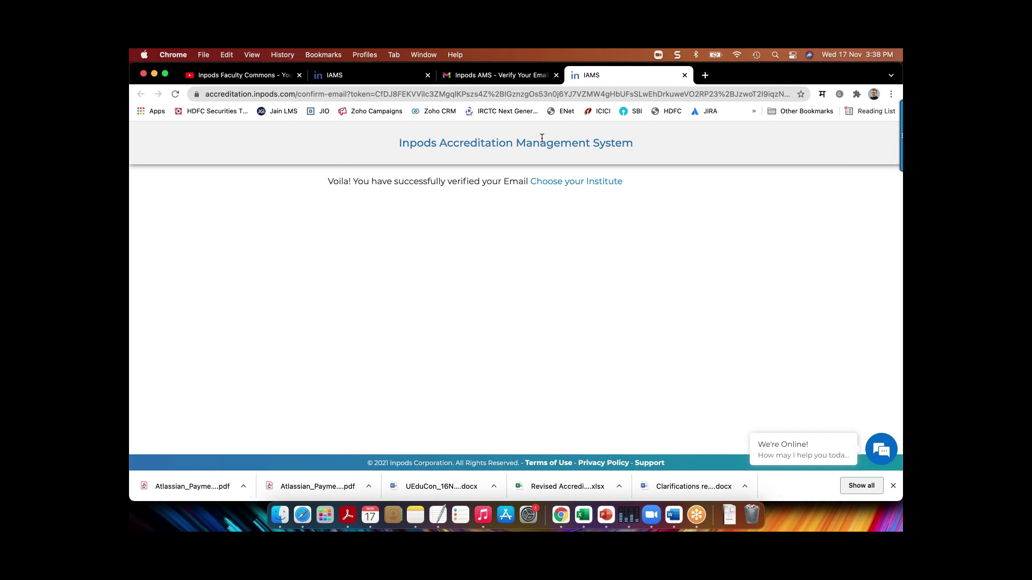
{"action": "left_click", "coordinate": [514, 81]}
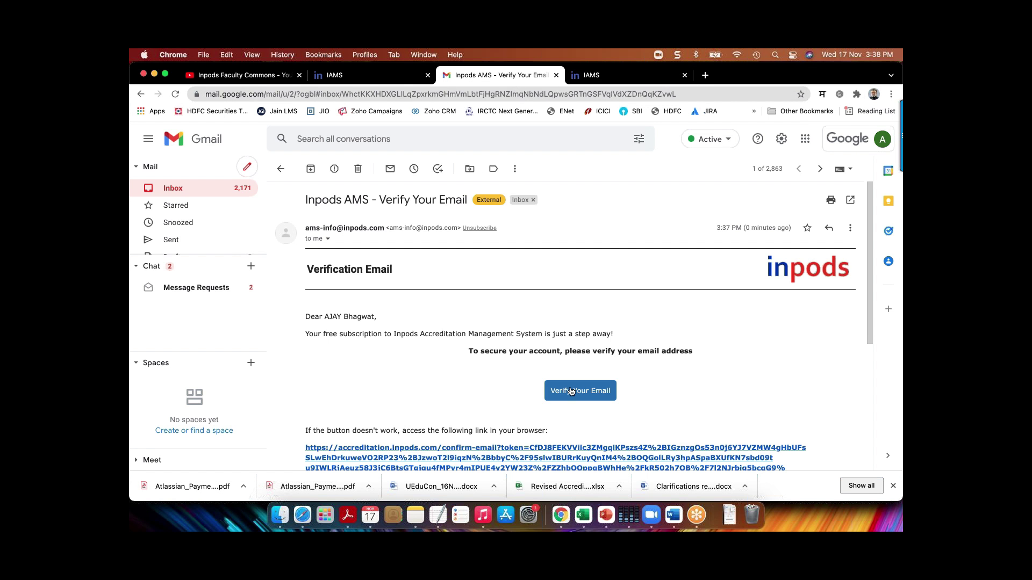
{"action": "left_click", "coordinate": [599, 80]}
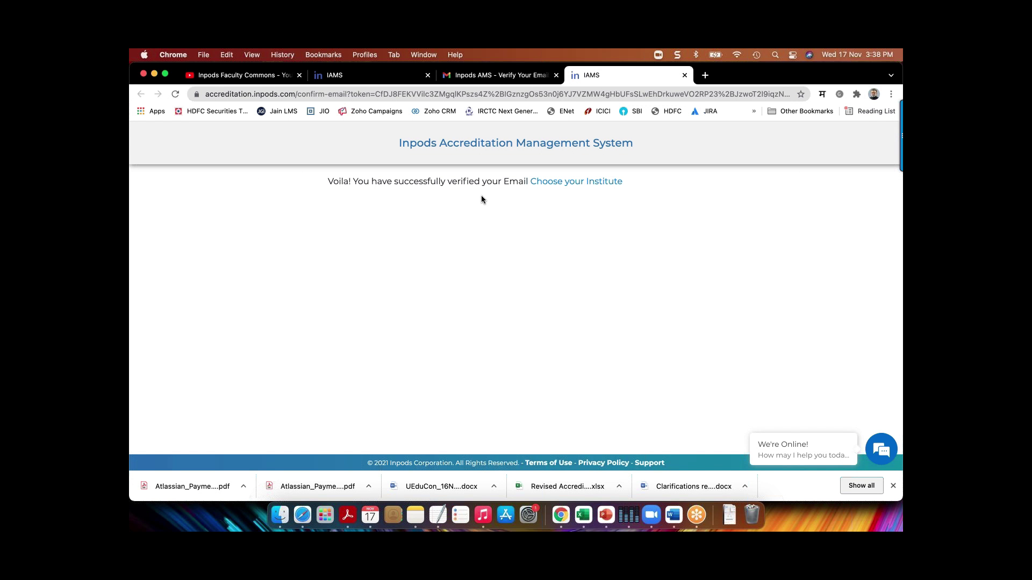
{"action": "left_click", "coordinate": [590, 186]}
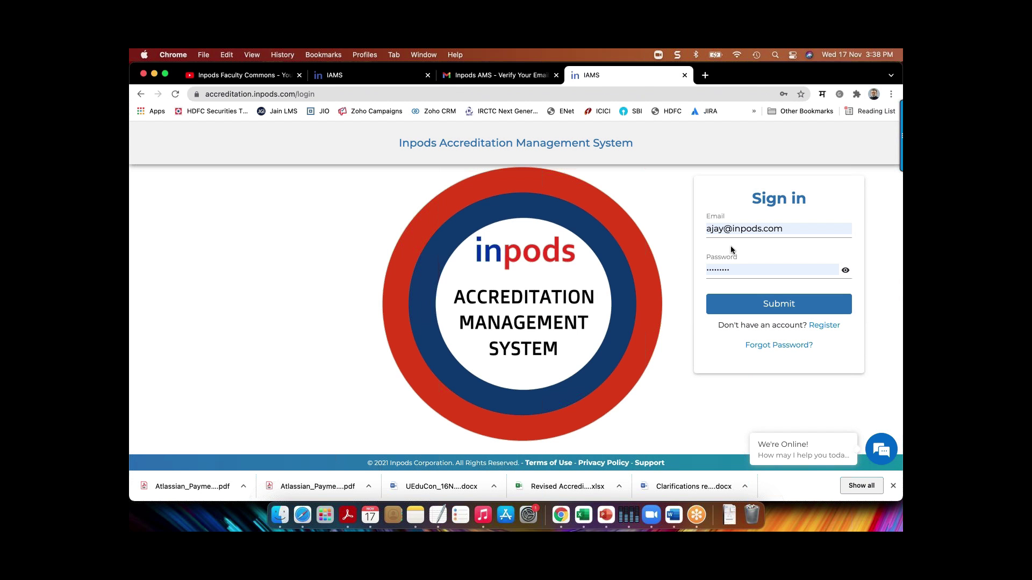
Correct the sign-in email's domain ending, enter the account password, and sign in.
{"action": "left_click", "coordinate": [789, 227]}
{"action": "key", "text": "BackSpace"}
{"action": "key", "text": "BackSpace"}
{"action": "key", "text": "BackSpace"}
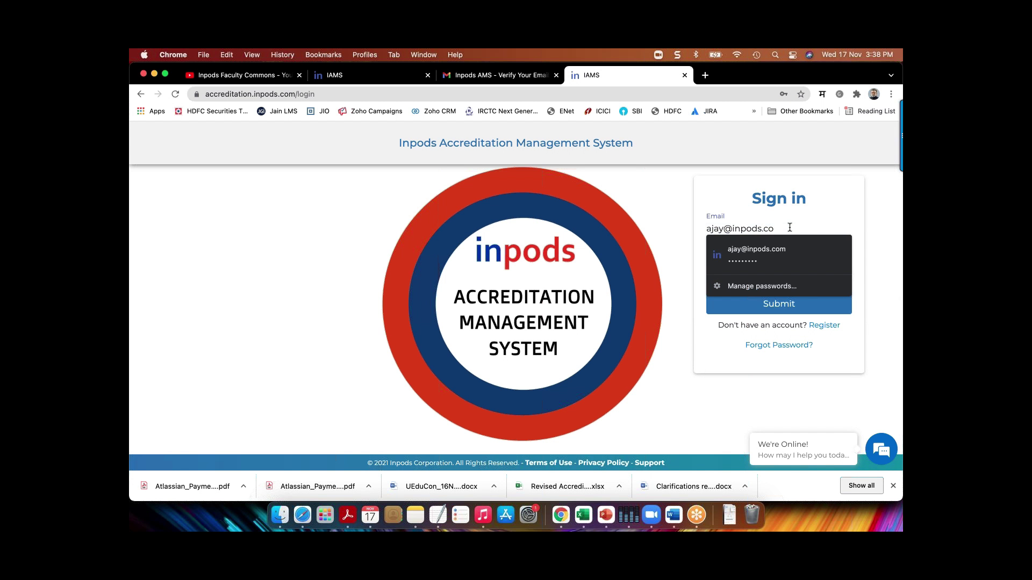
{"action": "type", "text": "in"}
{"action": "key", "text": "Tab"}
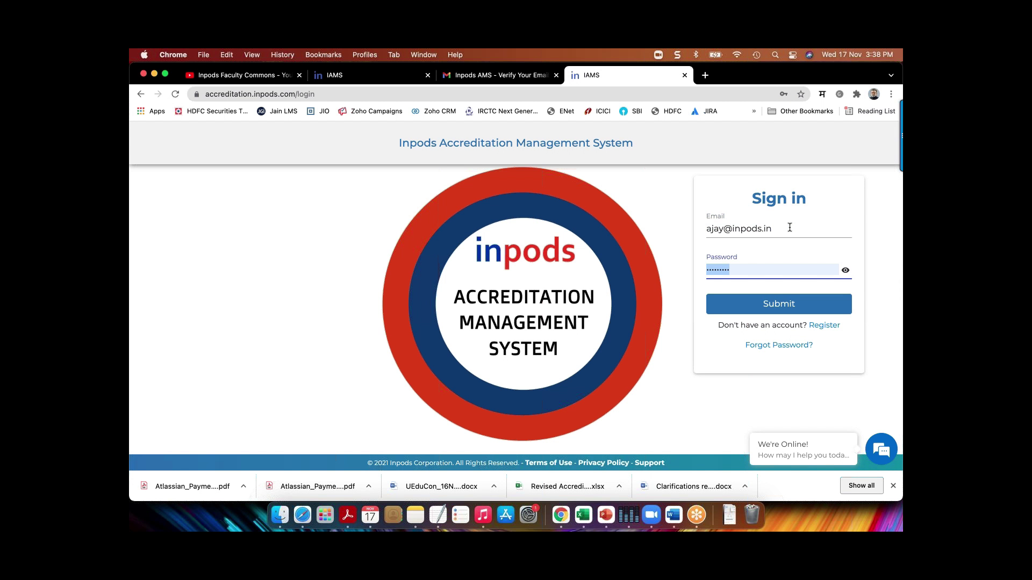
{"action": "type", "text": "•••••••"}
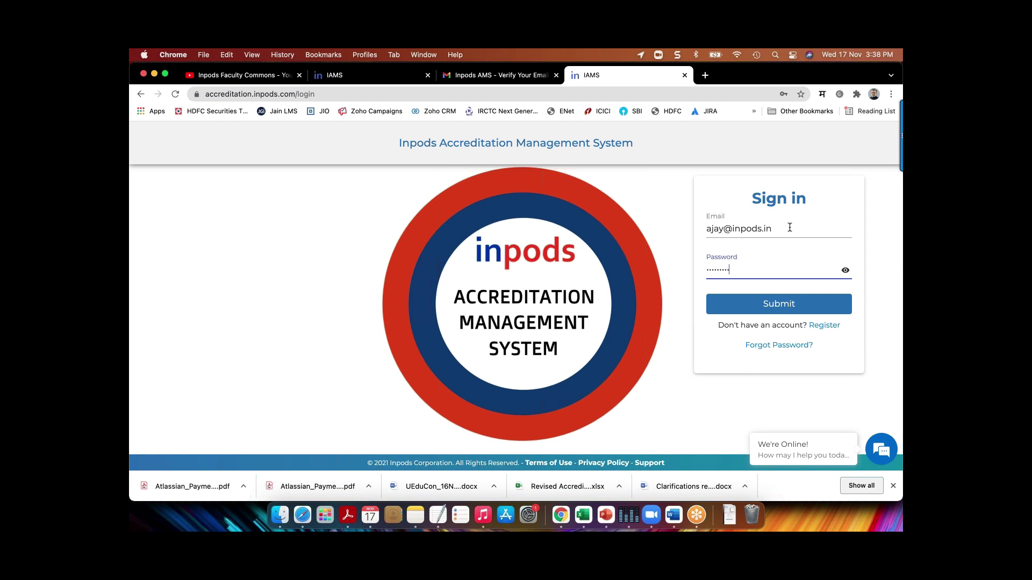
{"action": "left_click", "coordinate": [784, 308]}
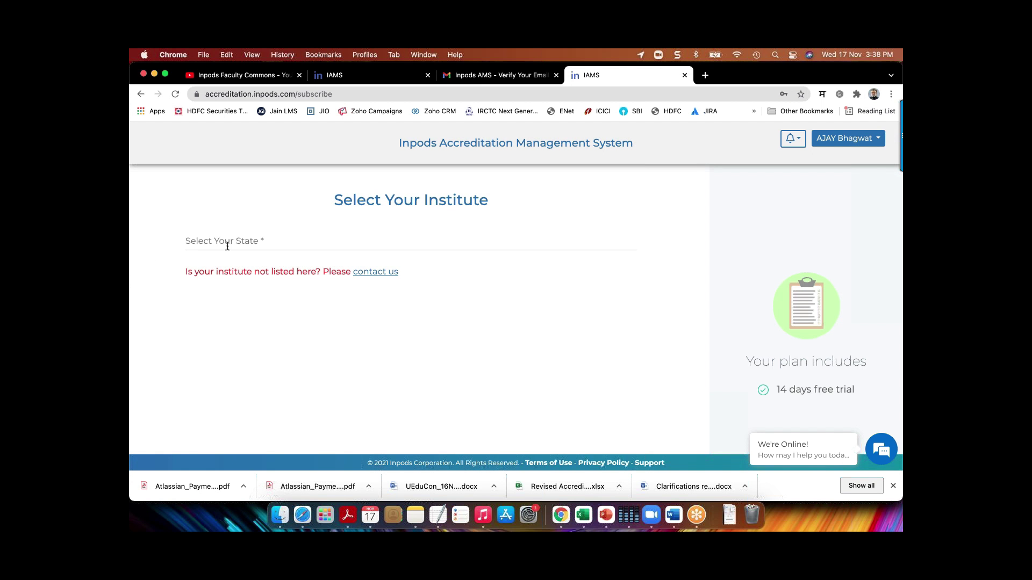
Dismiss the browser password popups, set the state to Maharashtra, and search institutions for 'inpods'.
{"action": "left_click", "coordinate": [228, 246]}
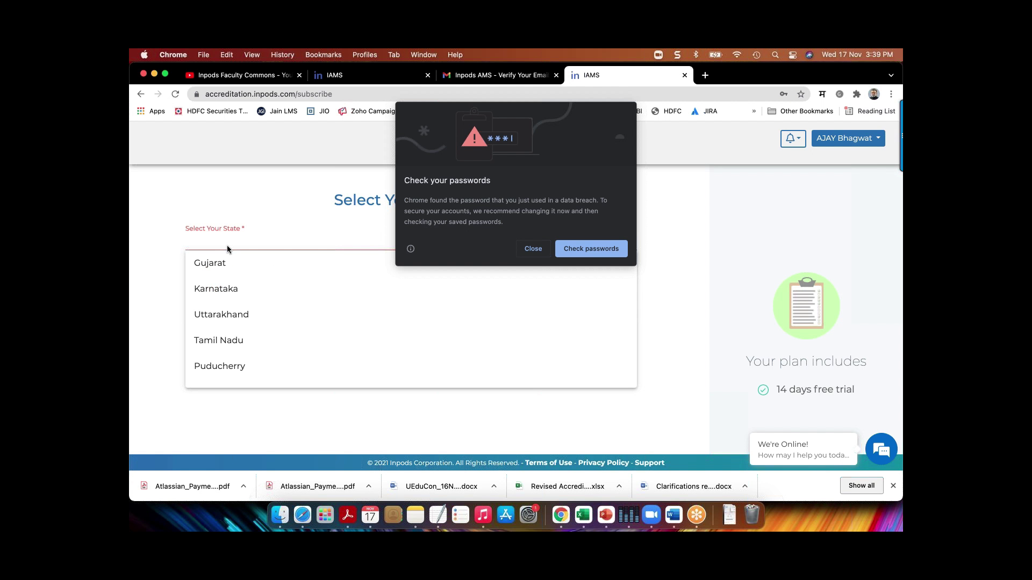
{"action": "left_click", "coordinate": [531, 250]}
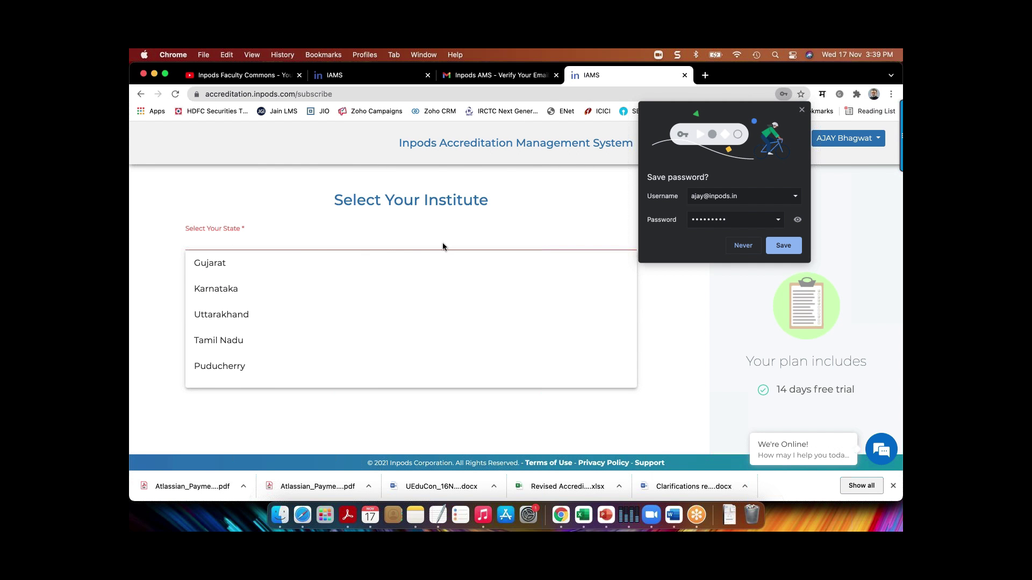
{"action": "left_click", "coordinate": [743, 246]}
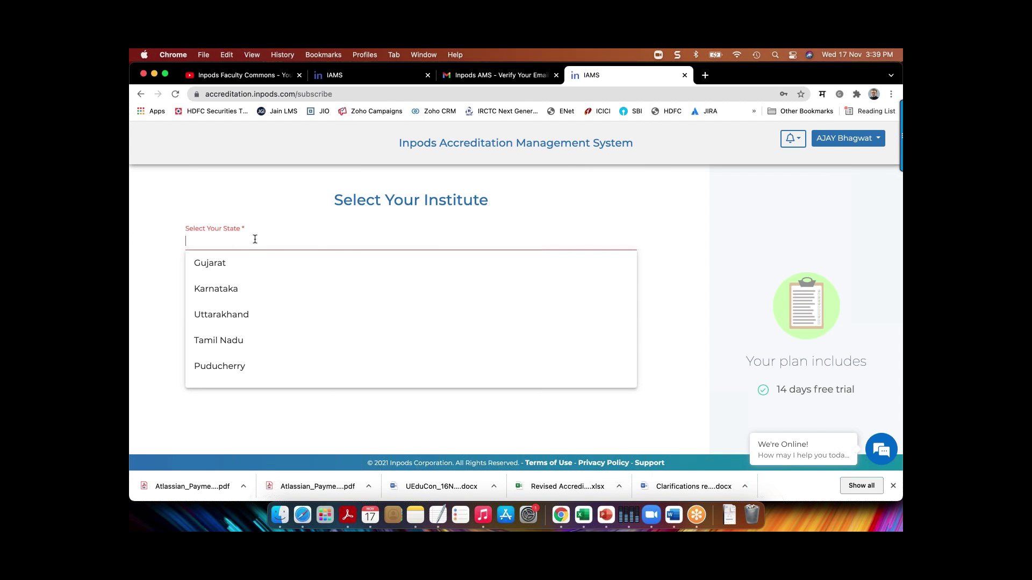
{"action": "type", "text": "maha"}
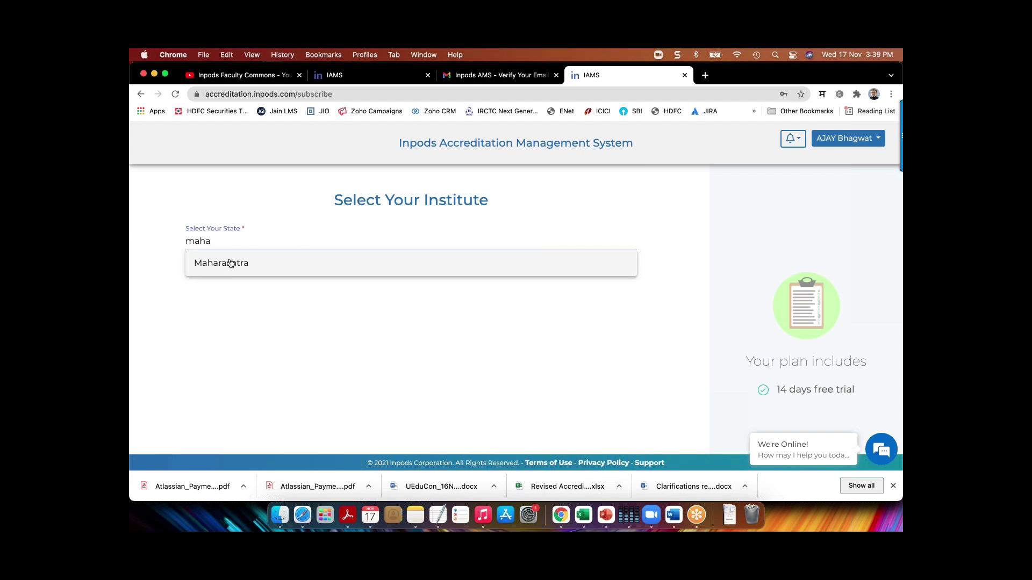
{"action": "left_click", "coordinate": [239, 262]}
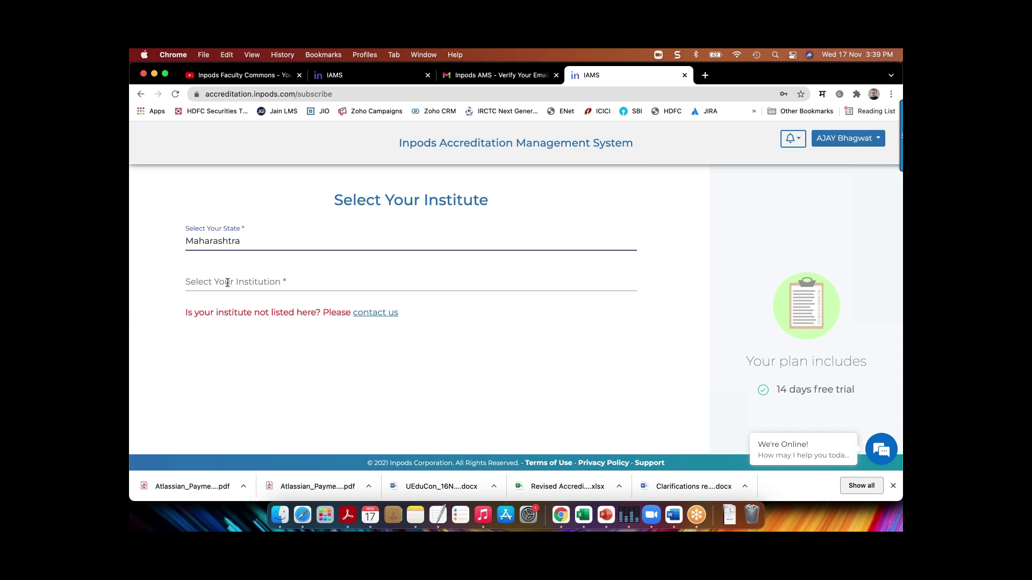
{"action": "left_click", "coordinate": [230, 281]}
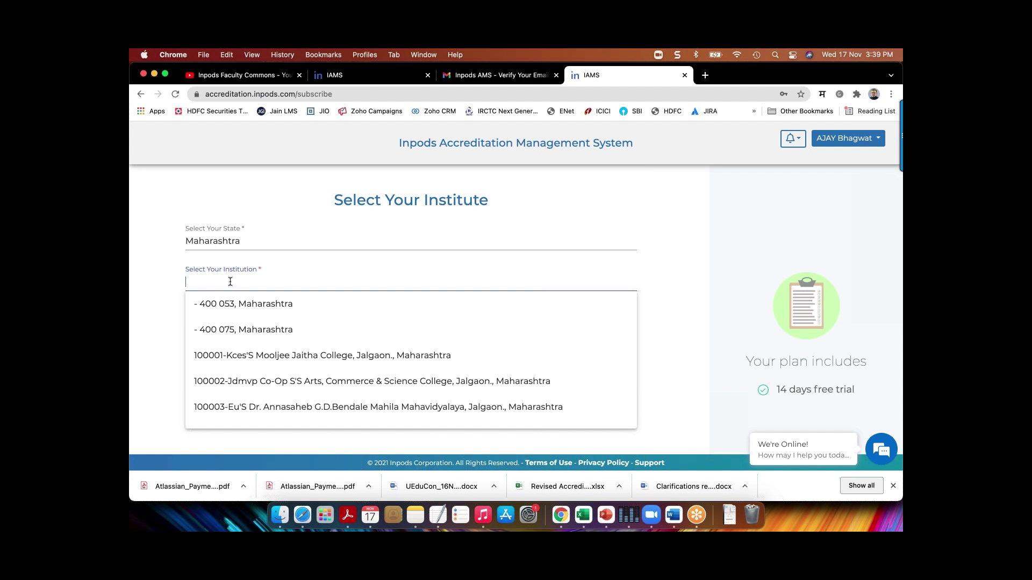
{"action": "type", "text": "inpods"}
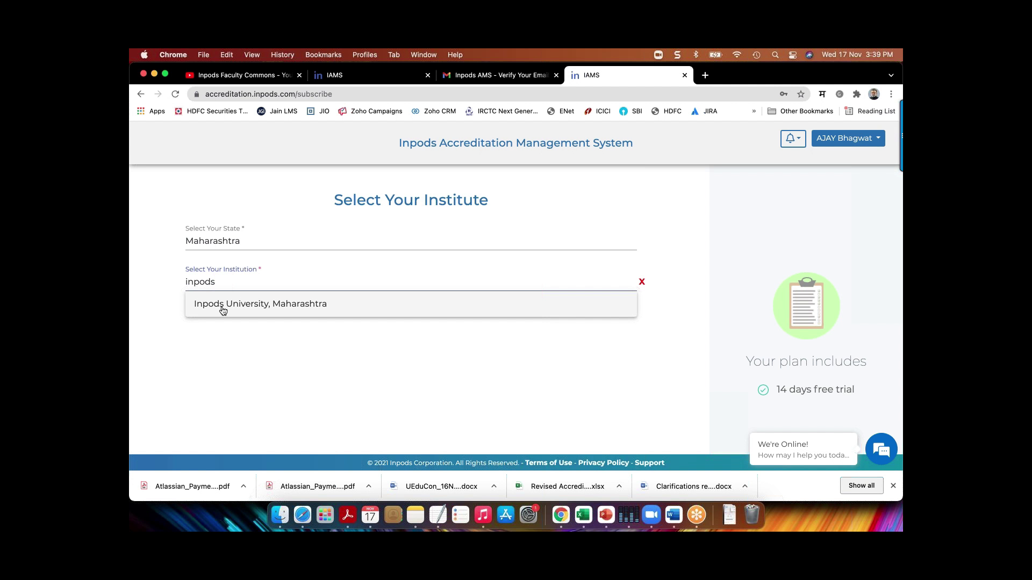
Select Inpods University and set the role to Head of the Institution.
{"action": "left_click", "coordinate": [223, 306]}
{"action": "scroll", "coordinate": [221, 310], "scroll_direction": "down", "scroll_amount": 3}
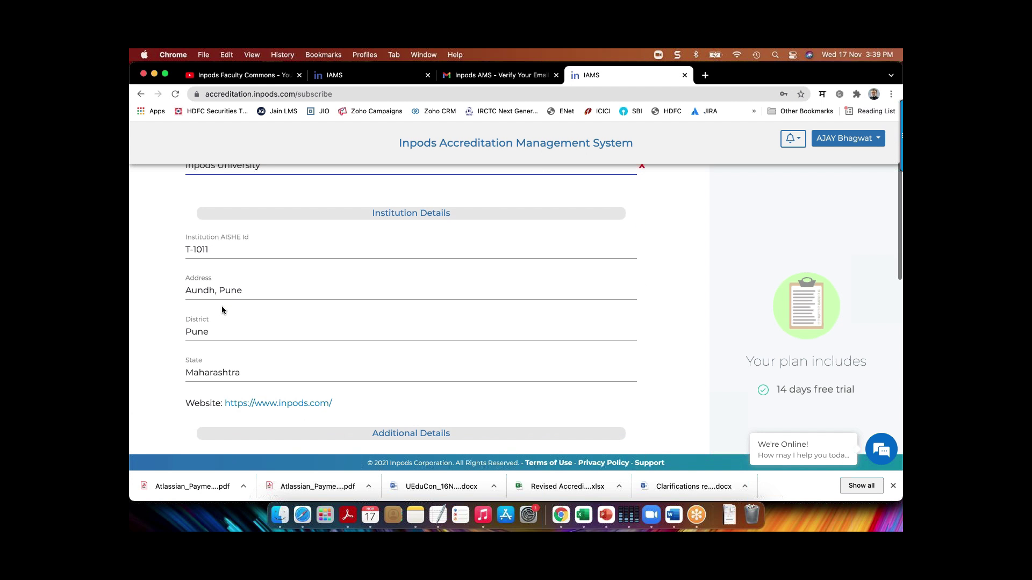
{"action": "scroll", "coordinate": [222, 310], "scroll_direction": "down", "scroll_amount": 2}
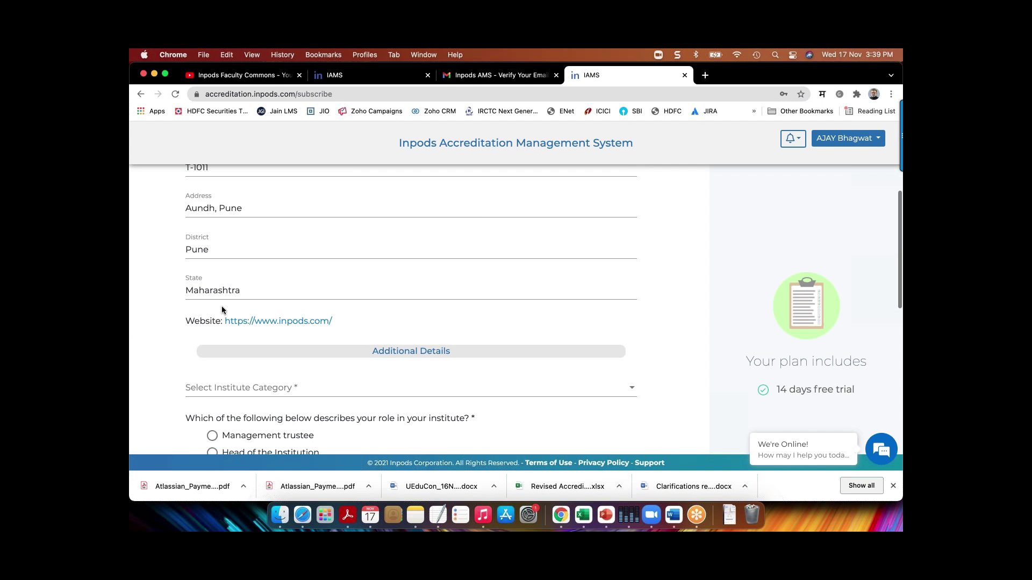
{"action": "scroll", "coordinate": [222, 310], "scroll_direction": "down", "scroll_amount": 4}
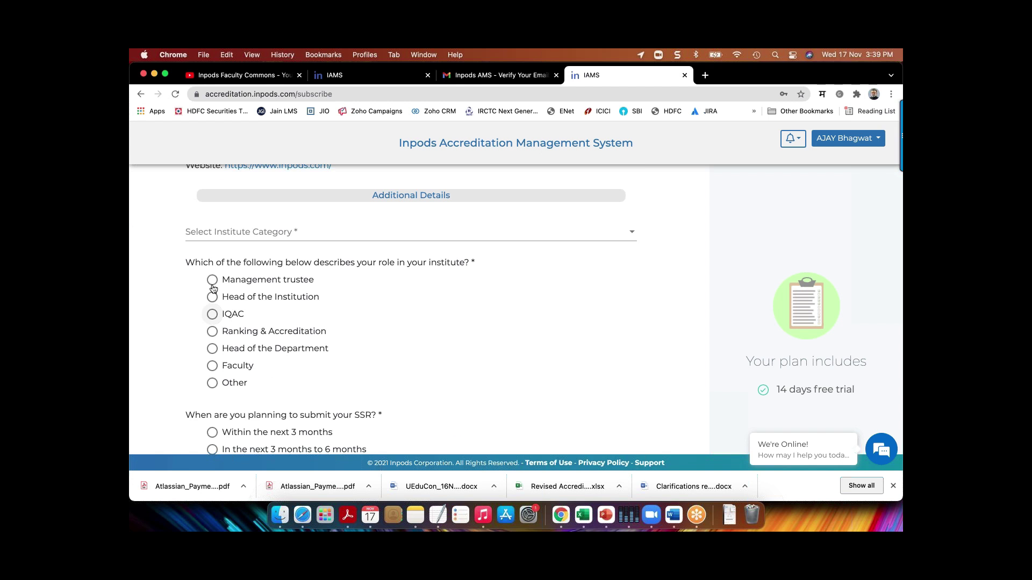
{"action": "scroll", "coordinate": [213, 289], "scroll_direction": "down", "scroll_amount": 1}
{"action": "left_click", "coordinate": [212, 311]}
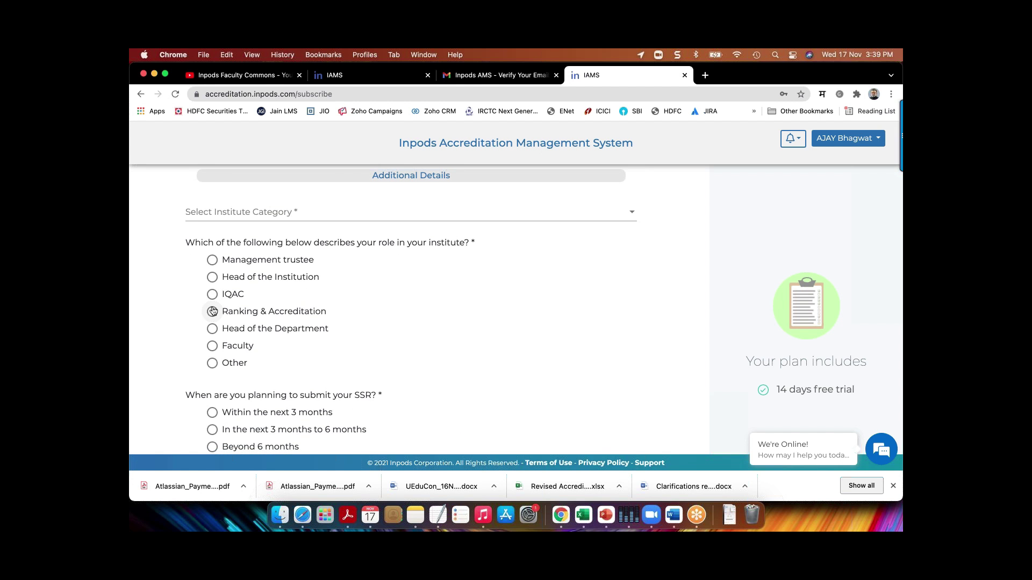
{"action": "left_click", "coordinate": [216, 278]}
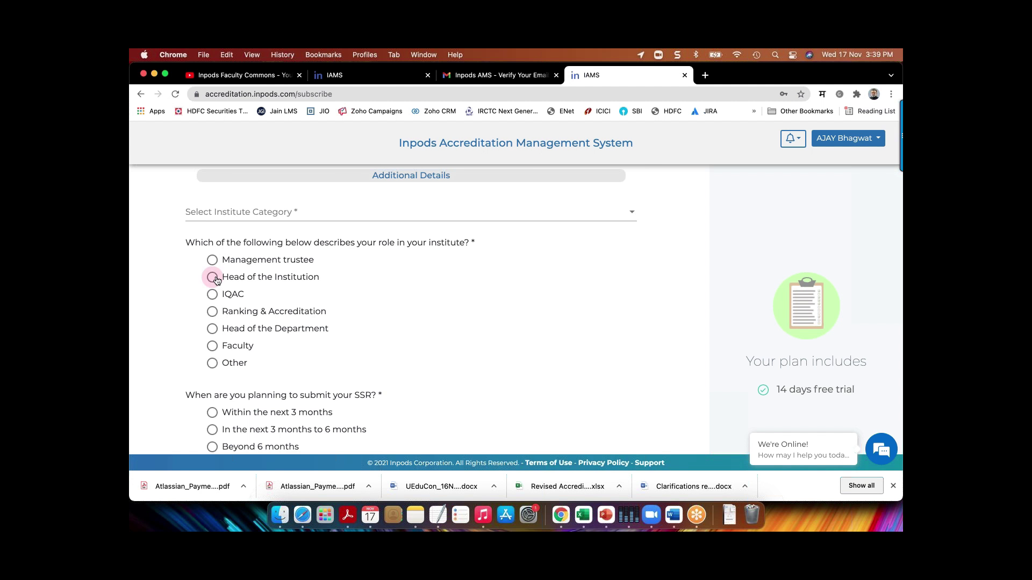
Plan SSR within 3 to 6 months, tick Data Collection and All of the above, and accept the terms.
{"action": "scroll", "coordinate": [215, 277], "scroll_direction": "down", "scroll_amount": 5}
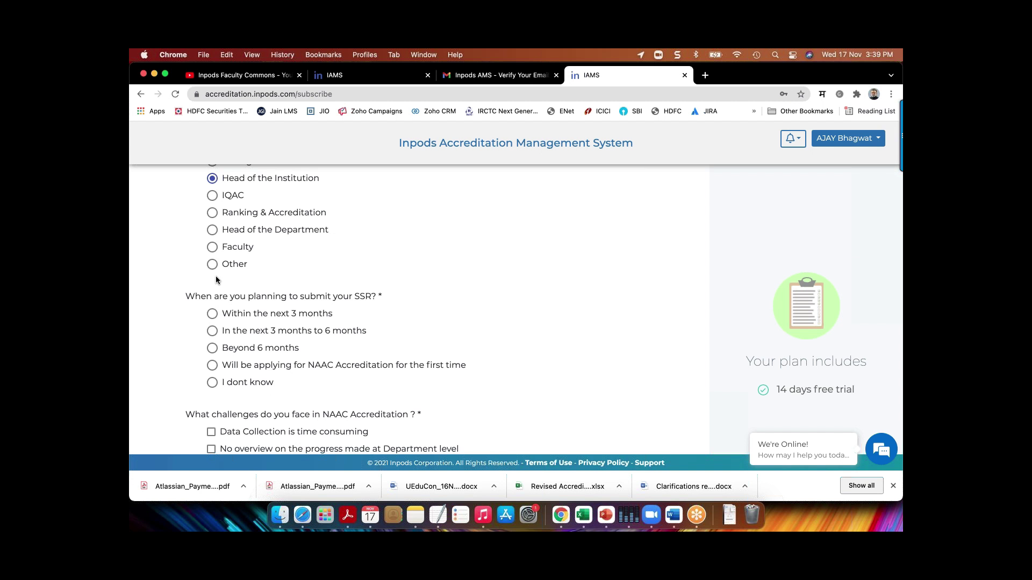
{"action": "left_click", "coordinate": [211, 334]}
{"action": "scroll", "coordinate": [212, 335], "scroll_direction": "down", "scroll_amount": 8}
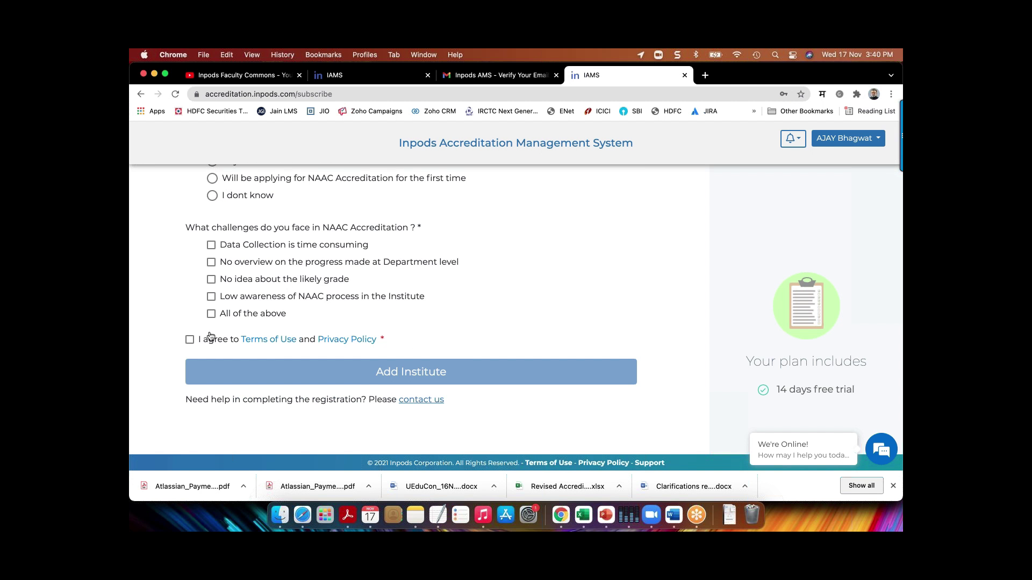
{"action": "left_click", "coordinate": [211, 245]}
{"action": "left_click", "coordinate": [212, 314]}
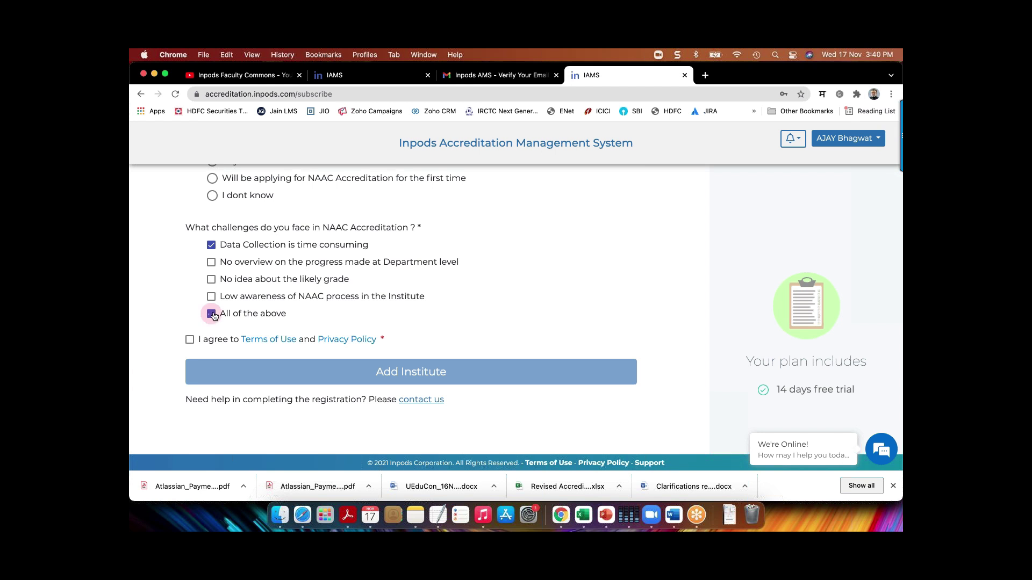
{"action": "left_click", "coordinate": [190, 339]}
{"action": "scroll", "coordinate": [395, 372], "scroll_direction": "down", "scroll_amount": 1}
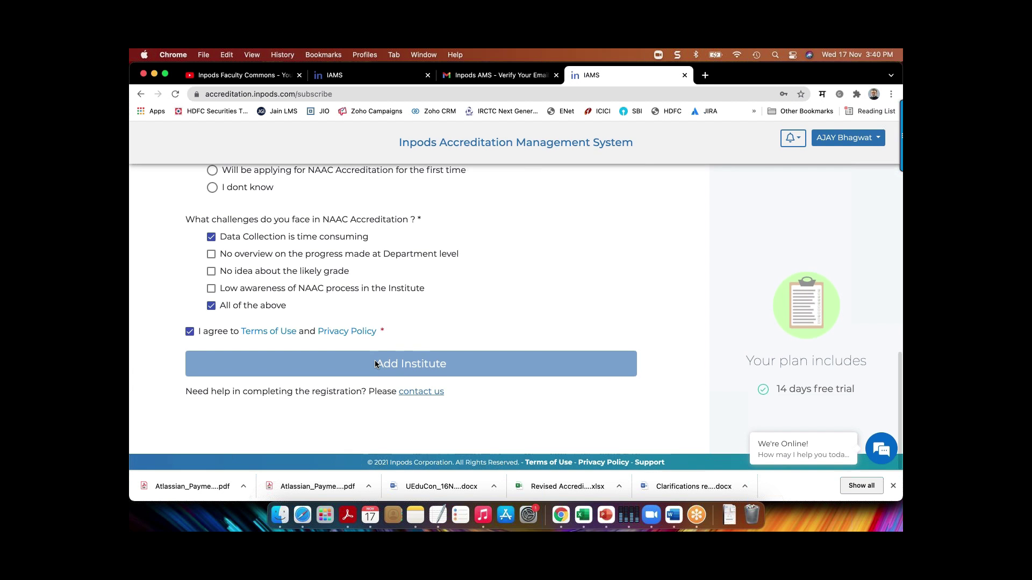
View the Terms of Use in a new tab, then return to the registration form.
{"action": "left_click", "coordinate": [276, 333]}
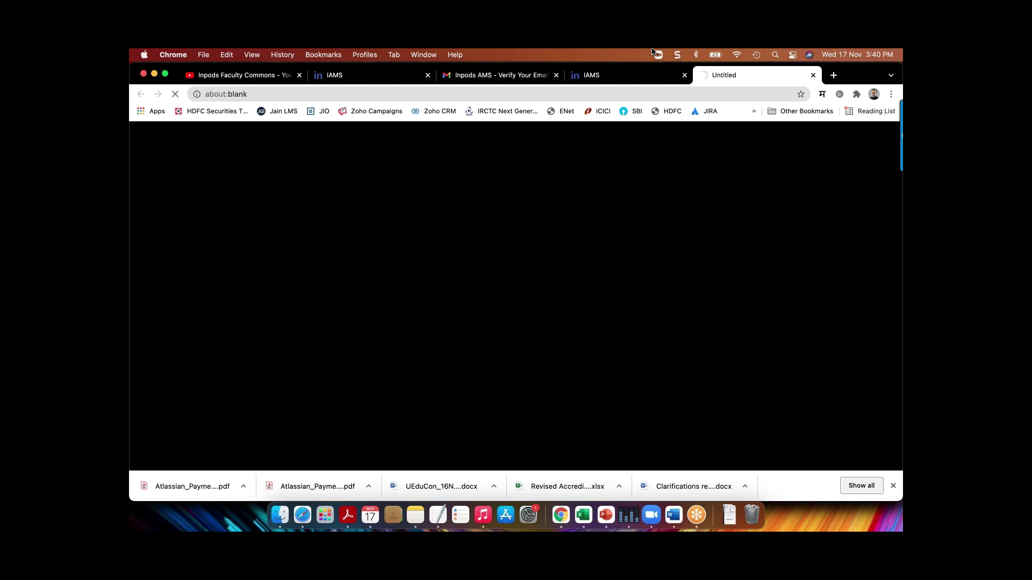
{"action": "left_click", "coordinate": [606, 76]}
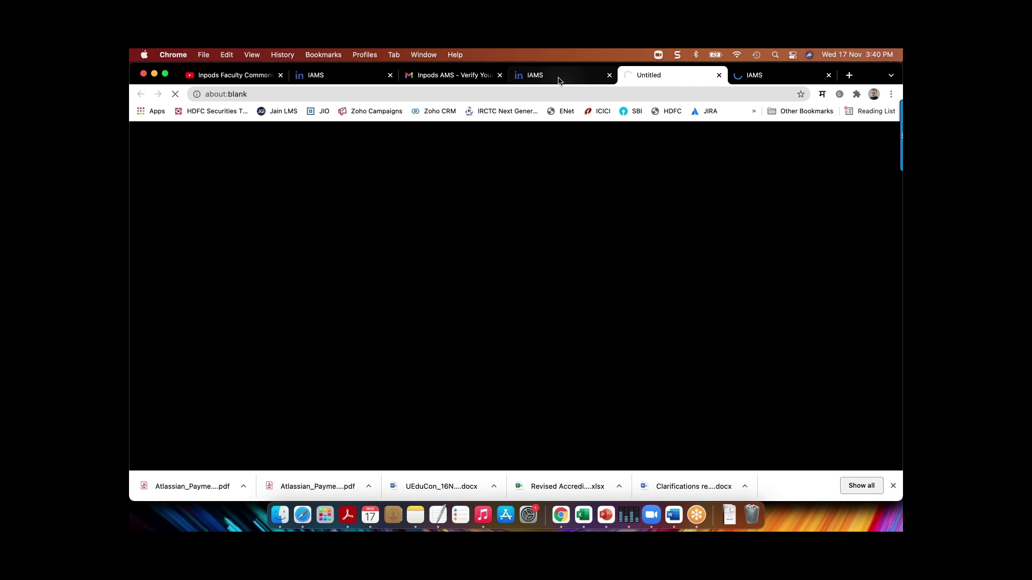
{"action": "left_click", "coordinate": [563, 80]}
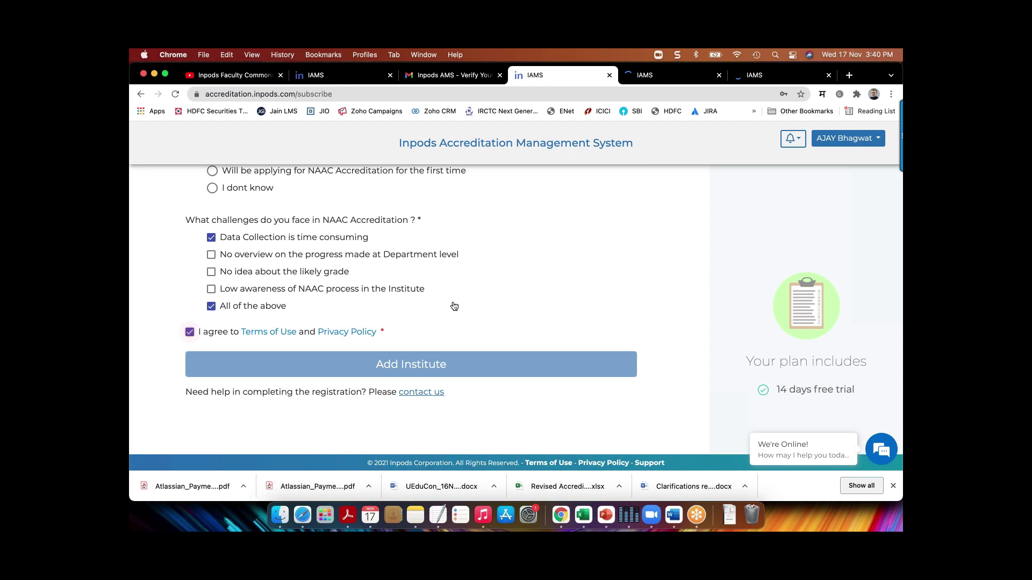
{"action": "scroll", "coordinate": [448, 362], "scroll_direction": "up", "scroll_amount": 1}
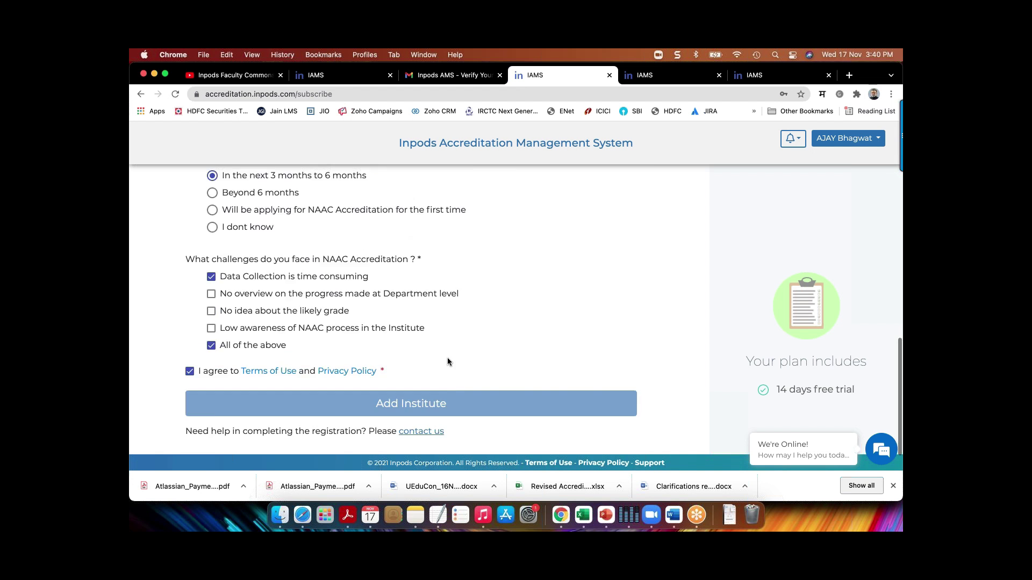
{"action": "scroll", "coordinate": [447, 360], "scroll_direction": "up", "scroll_amount": 15}
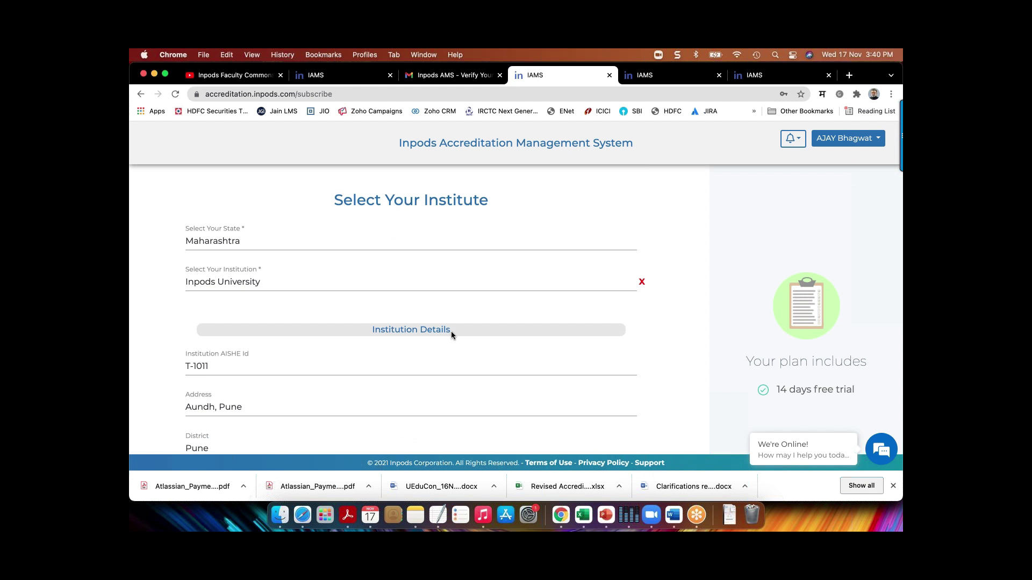
{"action": "scroll", "coordinate": [587, 297], "scroll_direction": "down", "scroll_amount": 8}
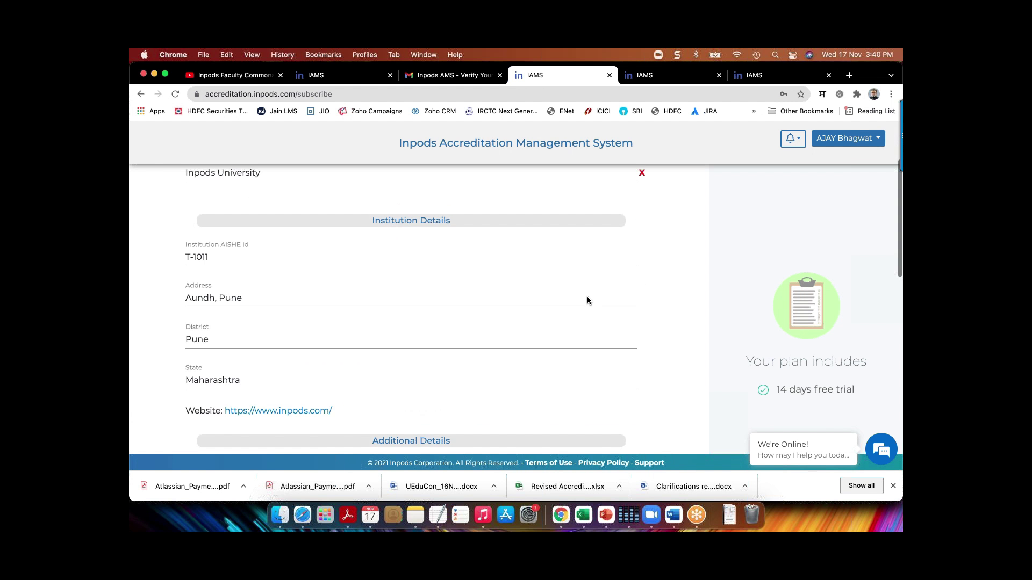
{"action": "scroll", "coordinate": [587, 300], "scroll_direction": "down", "scroll_amount": 4}
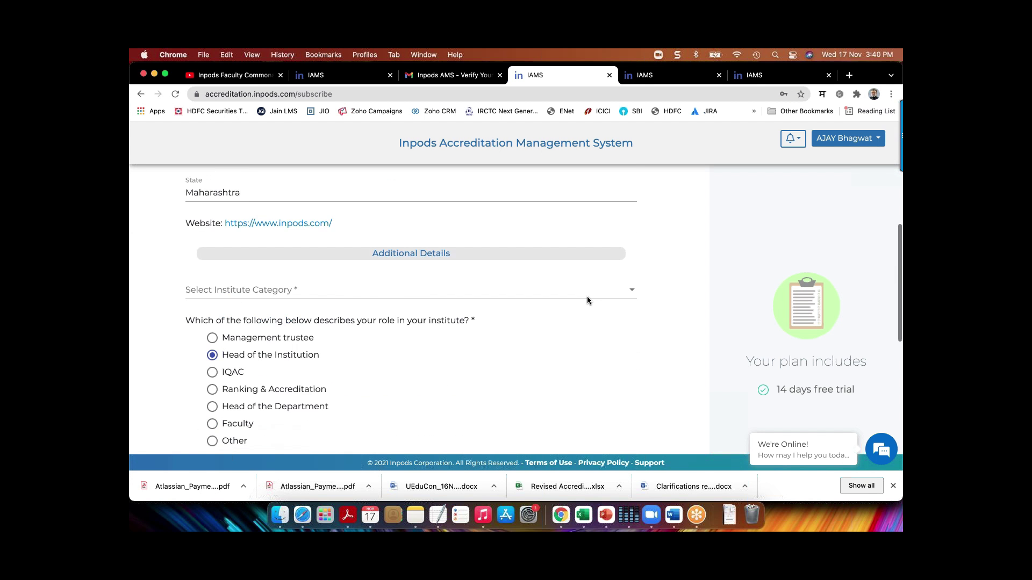
Set the institute category to University and submit the form to add the institute.
{"action": "left_click", "coordinate": [280, 262]}
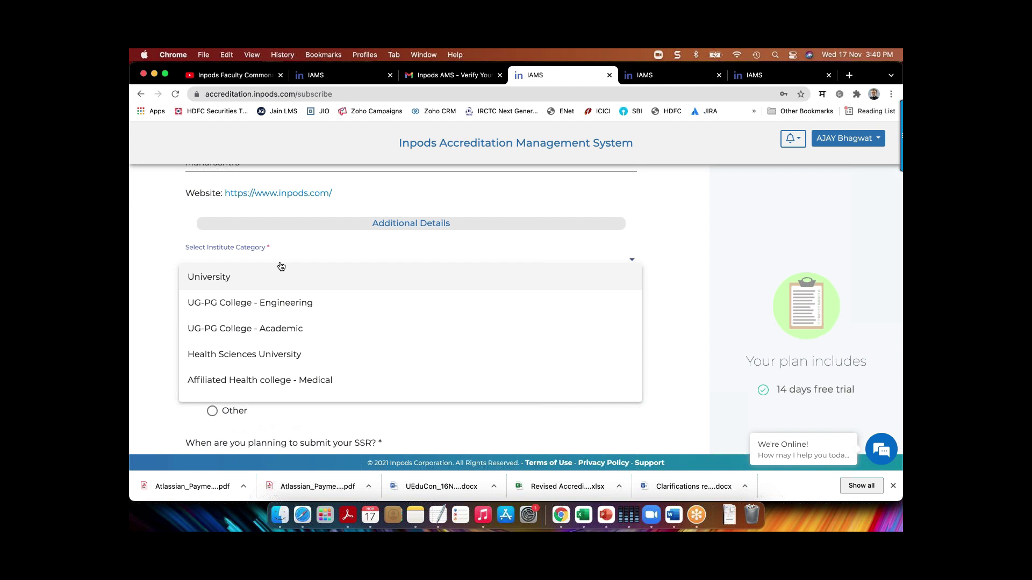
{"action": "left_click", "coordinate": [280, 265]}
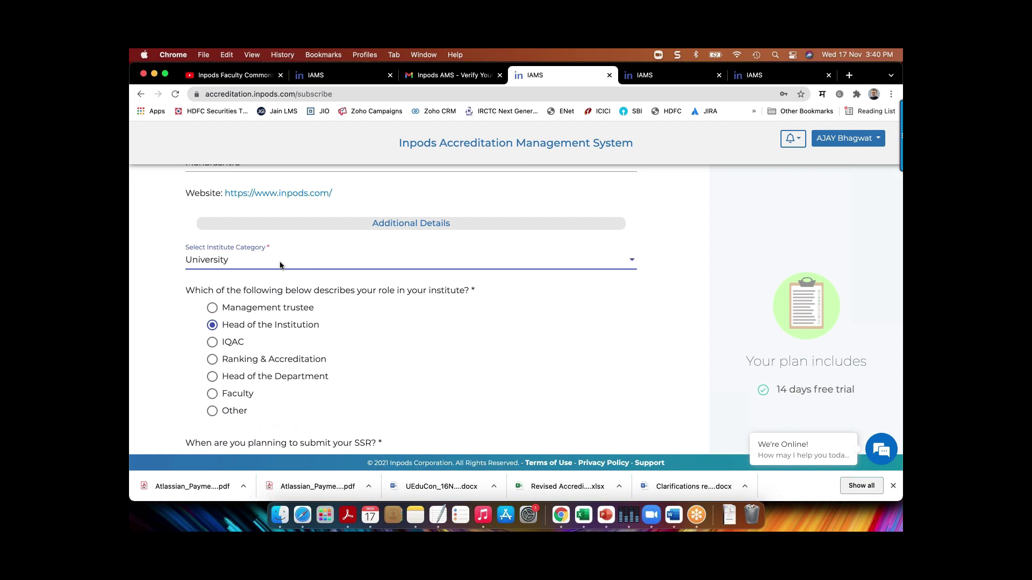
{"action": "scroll", "coordinate": [280, 265], "scroll_direction": "down", "scroll_amount": 10}
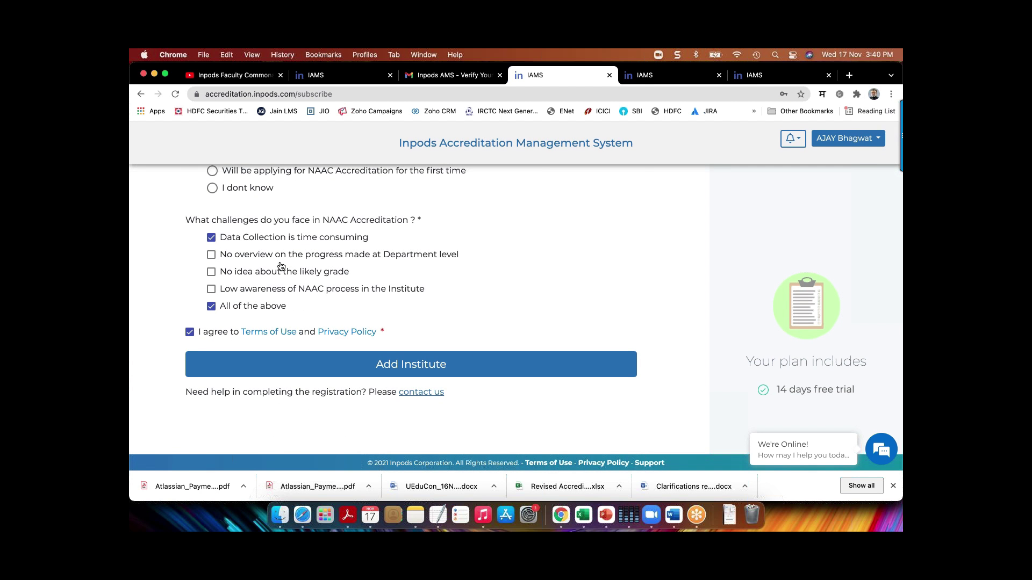
{"action": "key", "text": "Return"}
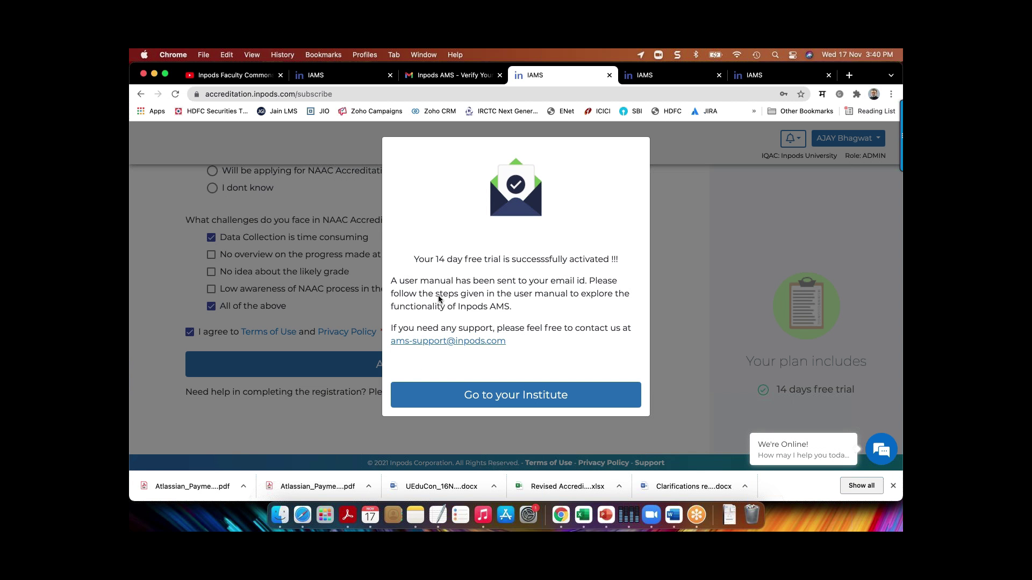
From the trial-activated popup, go to the new institute's Help Videos page.
{"action": "left_click", "coordinate": [490, 398]}
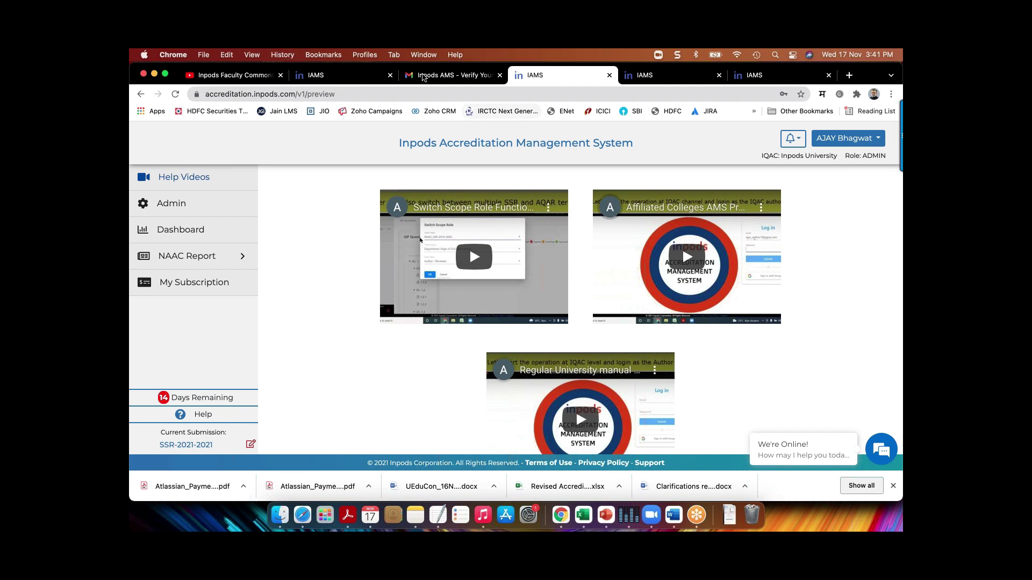
{"action": "left_click", "coordinate": [463, 75]}
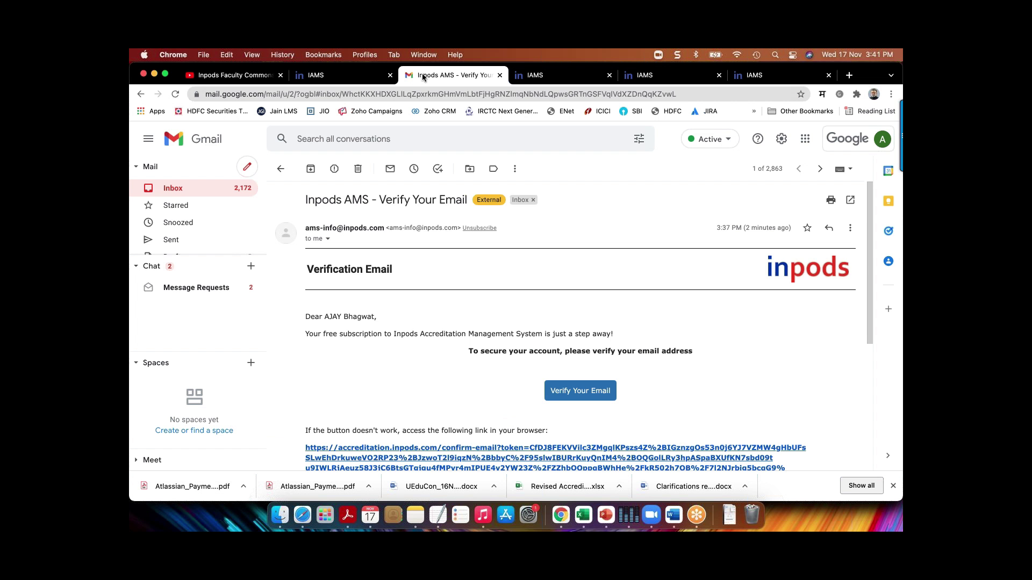
{"action": "left_click", "coordinate": [194, 190]}
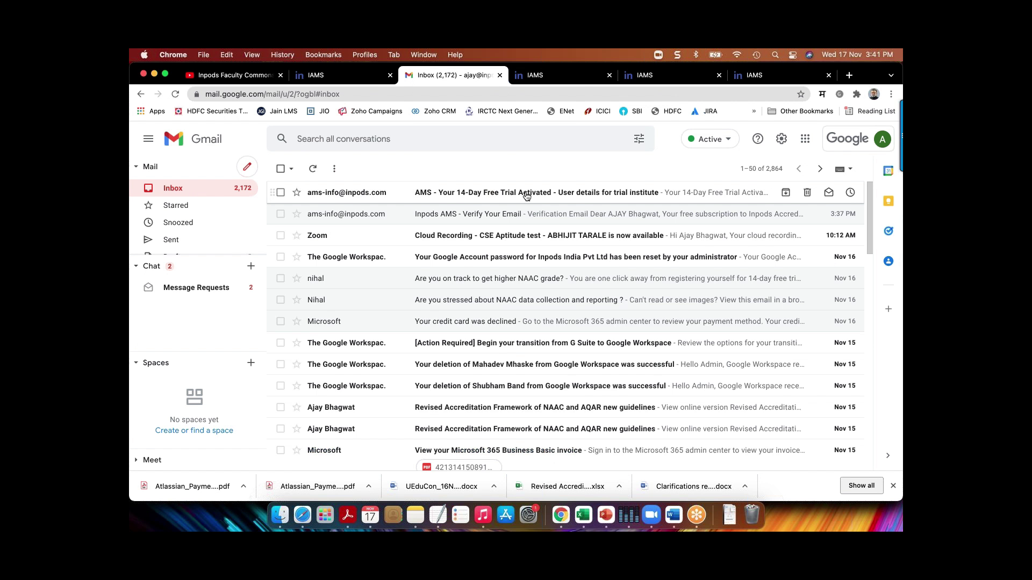
{"action": "left_click", "coordinate": [506, 195]}
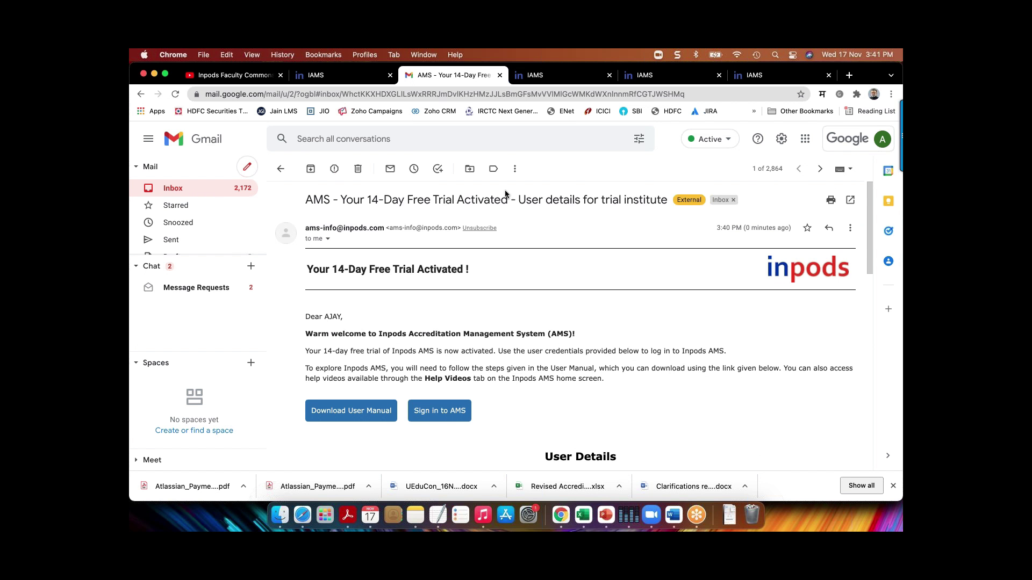
{"action": "scroll", "coordinate": [377, 334], "scroll_direction": "down", "scroll_amount": 5}
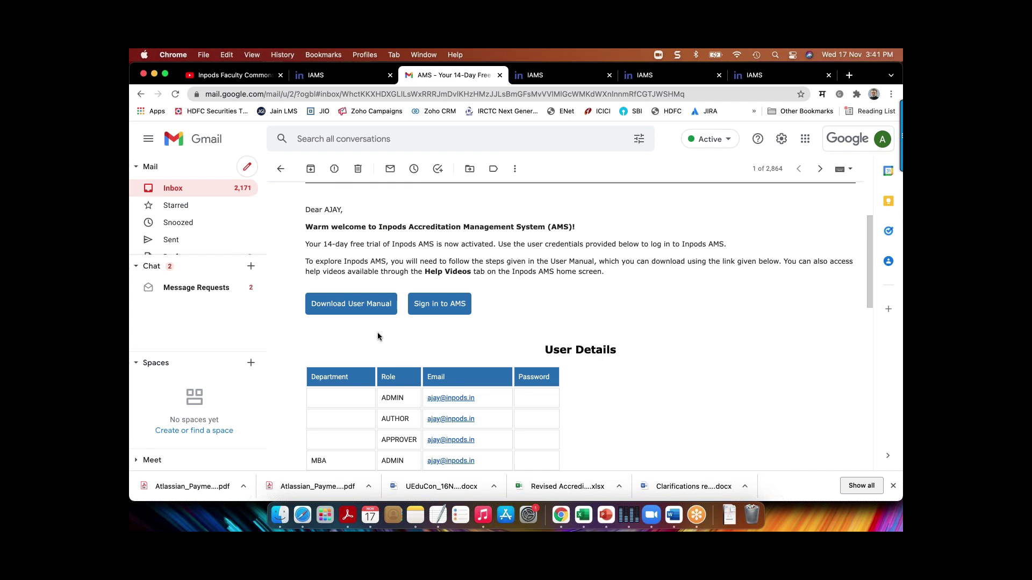
{"action": "scroll", "coordinate": [377, 336], "scroll_direction": "down", "scroll_amount": 2}
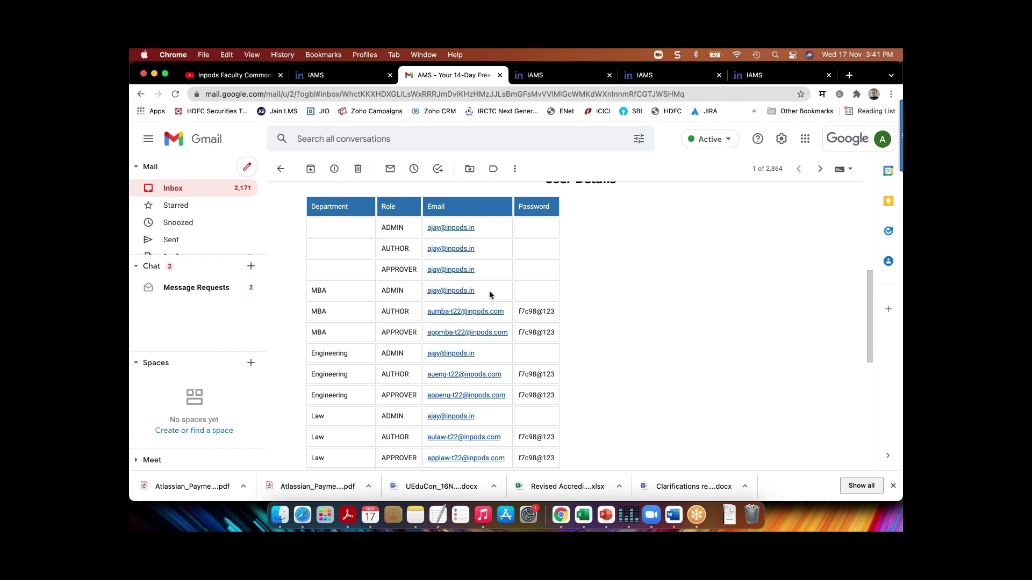
{"action": "scroll", "coordinate": [490, 295], "scroll_direction": "down", "scroll_amount": 1}
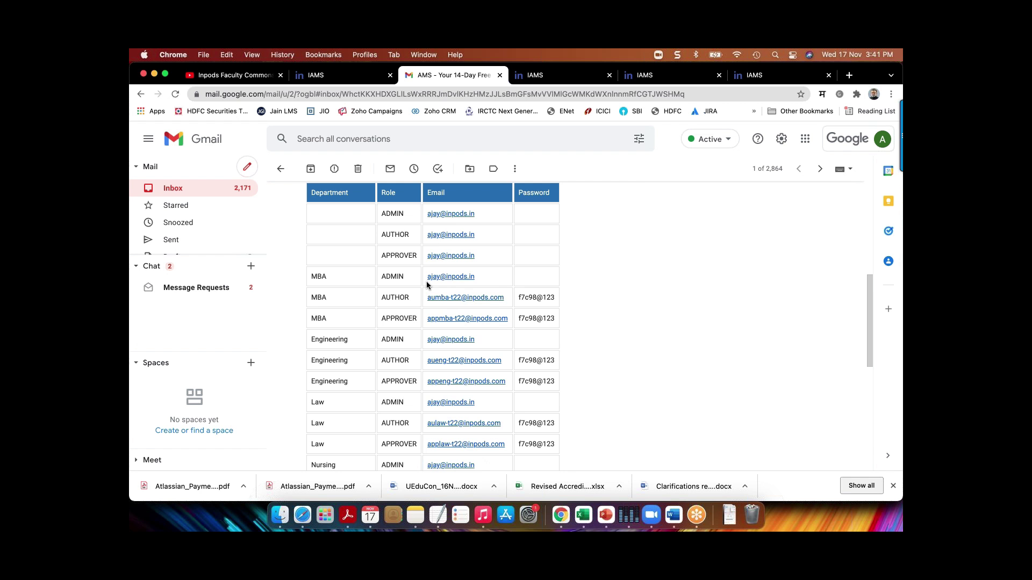
{"action": "scroll", "coordinate": [427, 281], "scroll_direction": "down", "scroll_amount": 3}
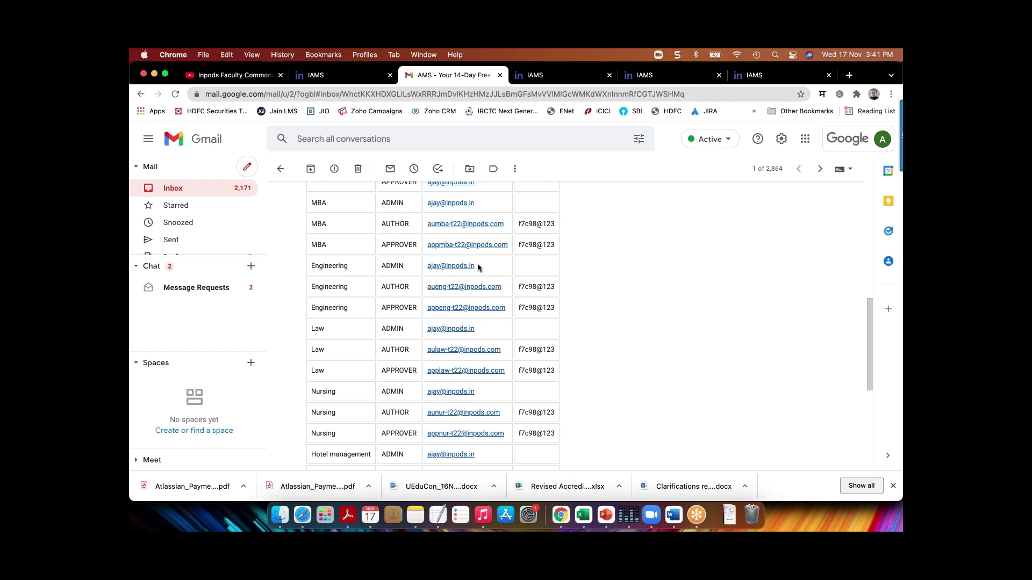
Pick out the Engineering admin login email from the table, then bring up the Terms of Service page.
{"action": "left_click_drag", "start_coordinate": [477, 268], "coordinate": [427, 266]}
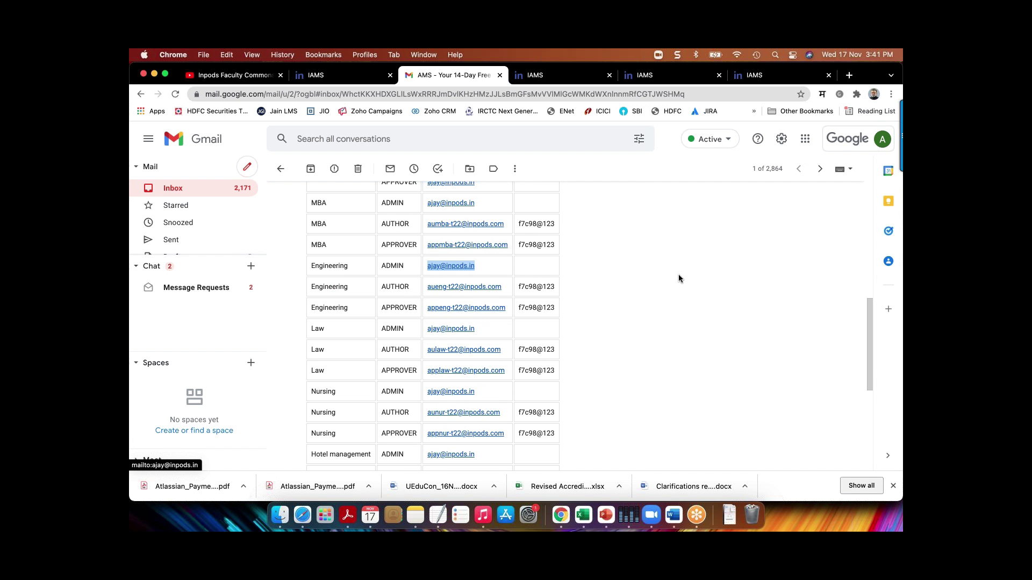
{"action": "left_click", "coordinate": [679, 276]}
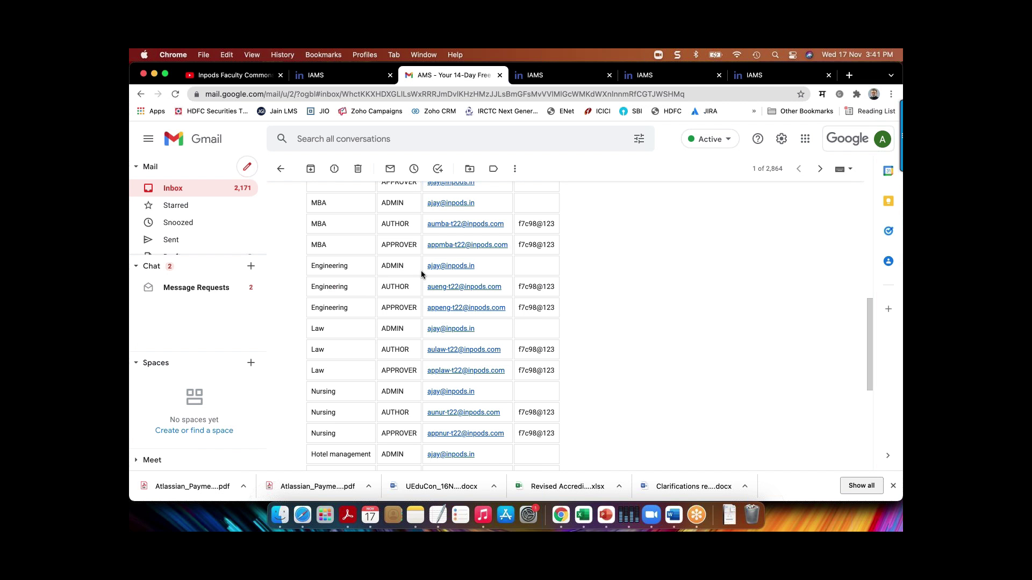
{"action": "scroll", "coordinate": [534, 301], "scroll_direction": "up", "scroll_amount": 5}
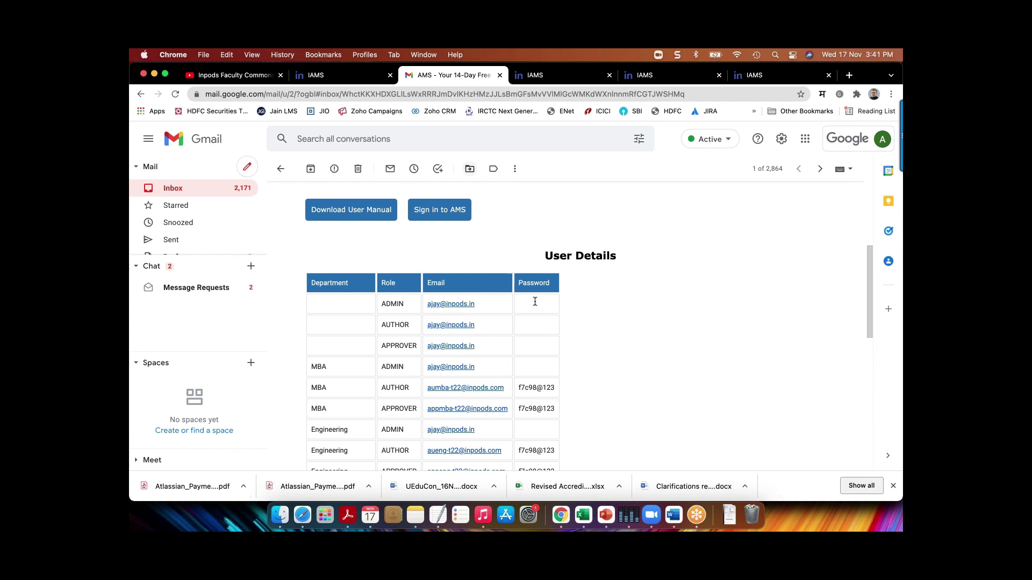
{"action": "left_click", "coordinate": [740, 79]}
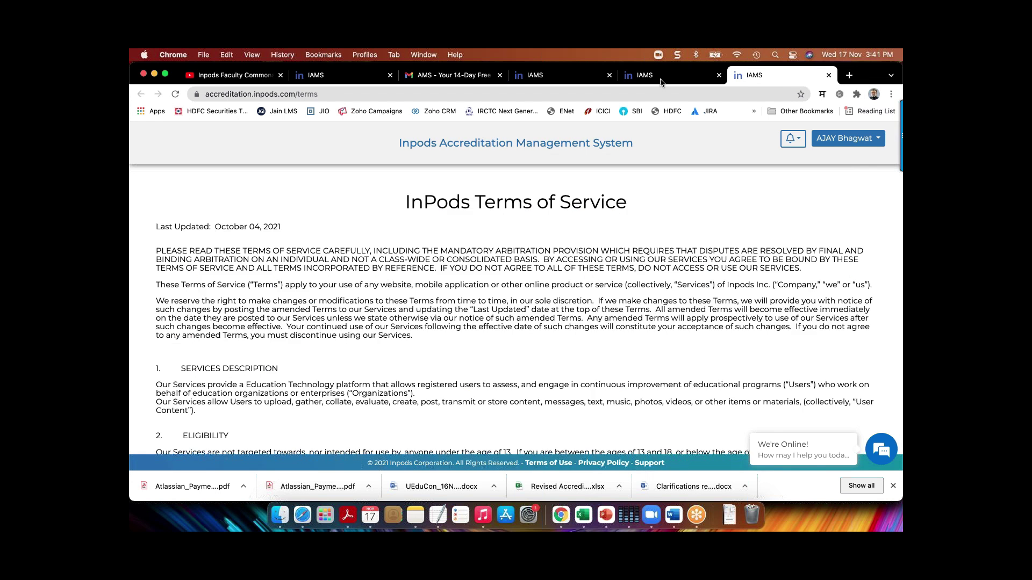
Open the IAMS Dashboard for node Inpods University and review metric 1.1.1 status rows.
{"action": "left_click", "coordinate": [663, 79]}
{"action": "left_click", "coordinate": [564, 80]}
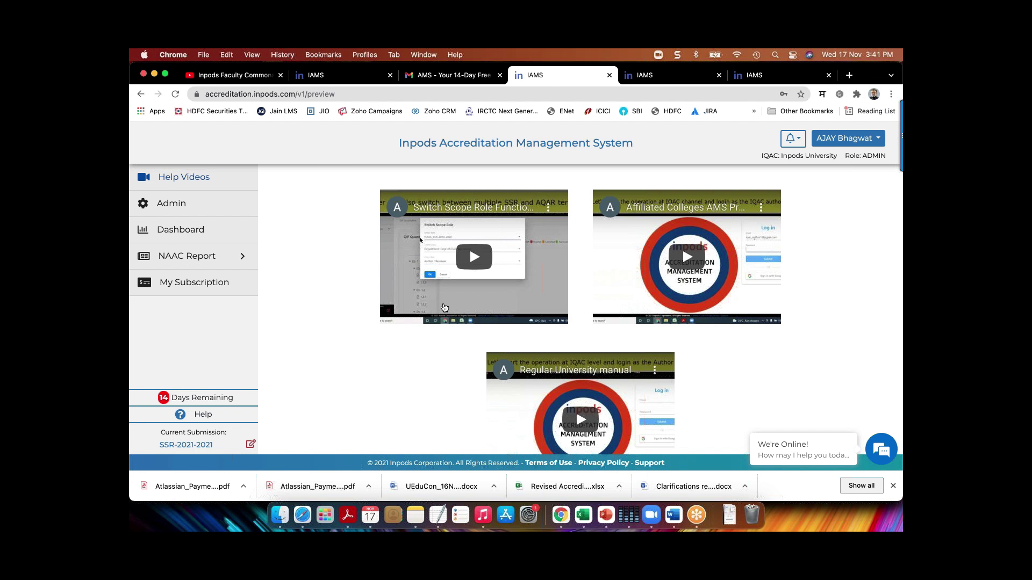
{"action": "left_click", "coordinate": [199, 230]}
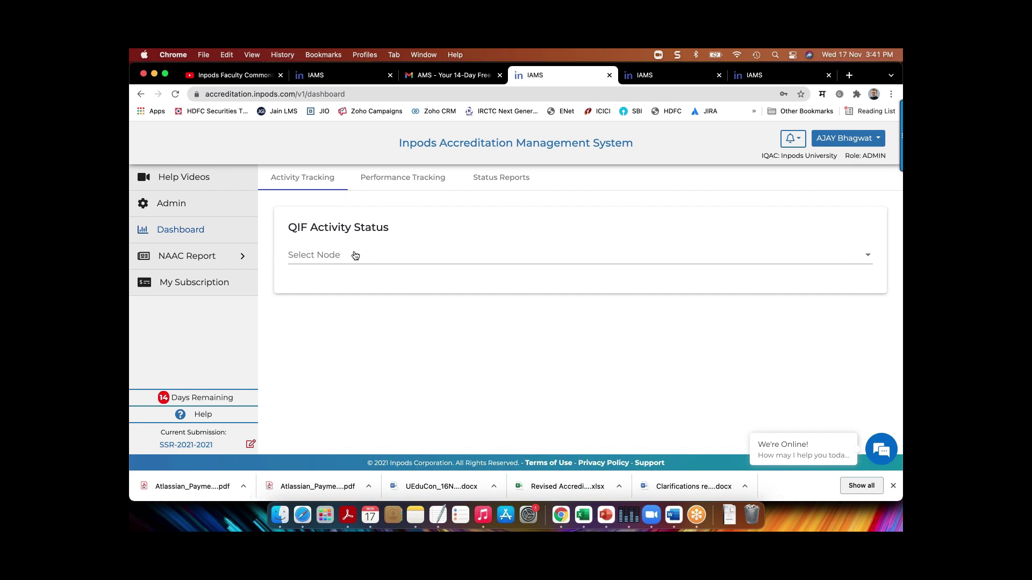
{"action": "left_click", "coordinate": [354, 255]}
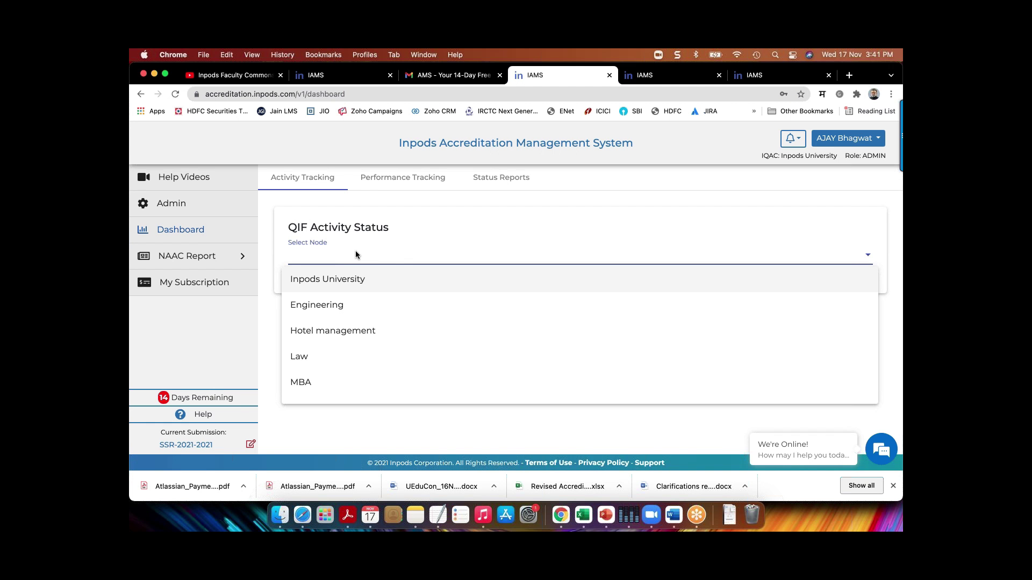
{"action": "left_click", "coordinate": [356, 278]}
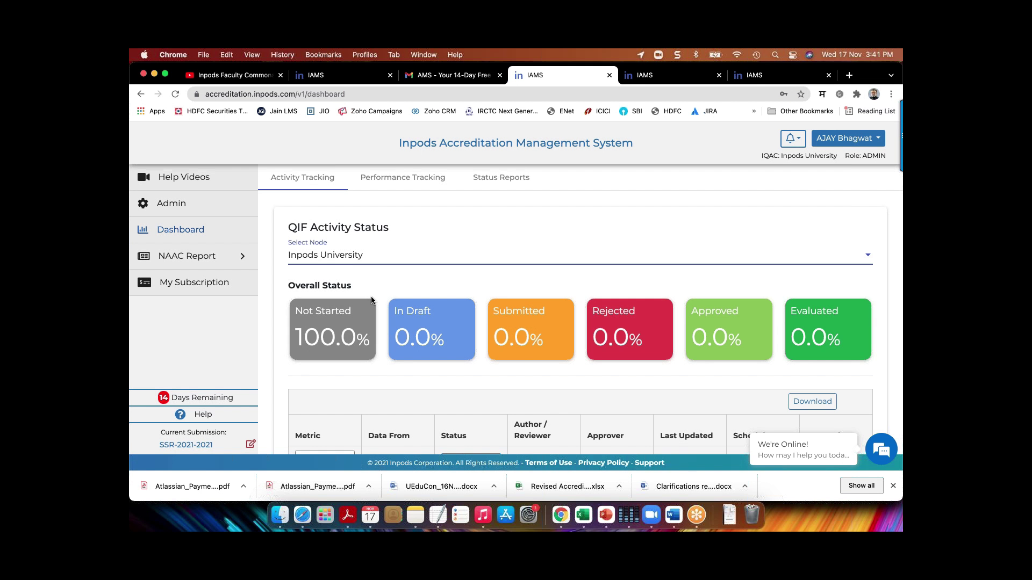
{"action": "scroll", "coordinate": [370, 300], "scroll_direction": "down", "scroll_amount": 3}
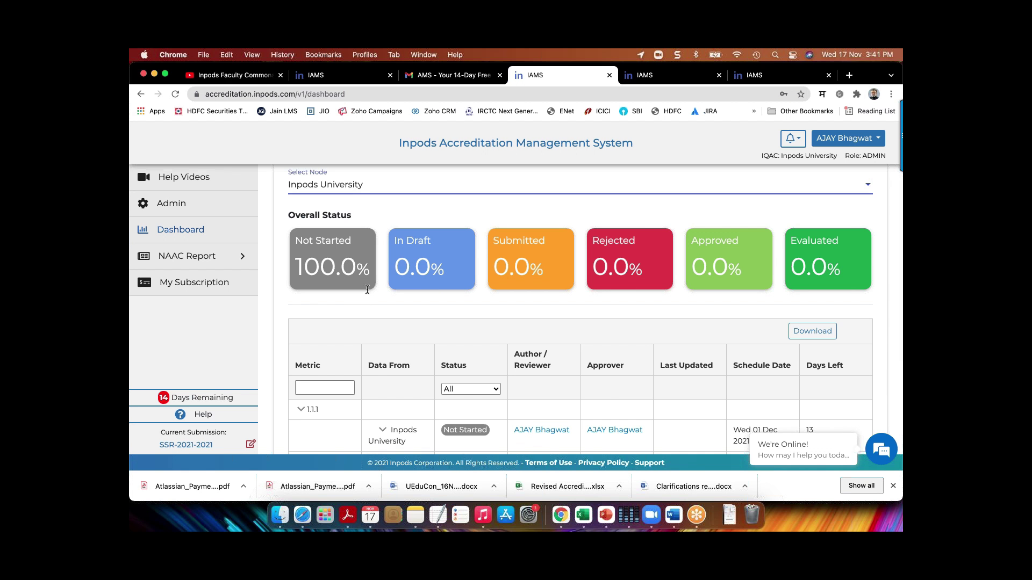
{"action": "scroll", "coordinate": [324, 269], "scroll_direction": "down", "scroll_amount": 2}
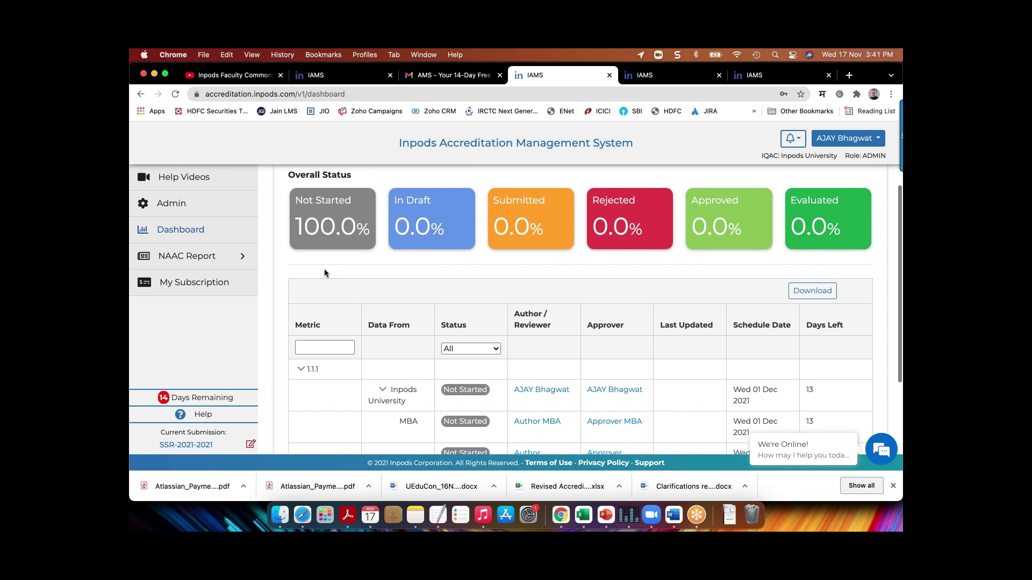
{"action": "scroll", "coordinate": [324, 273], "scroll_direction": "down", "scroll_amount": 3}
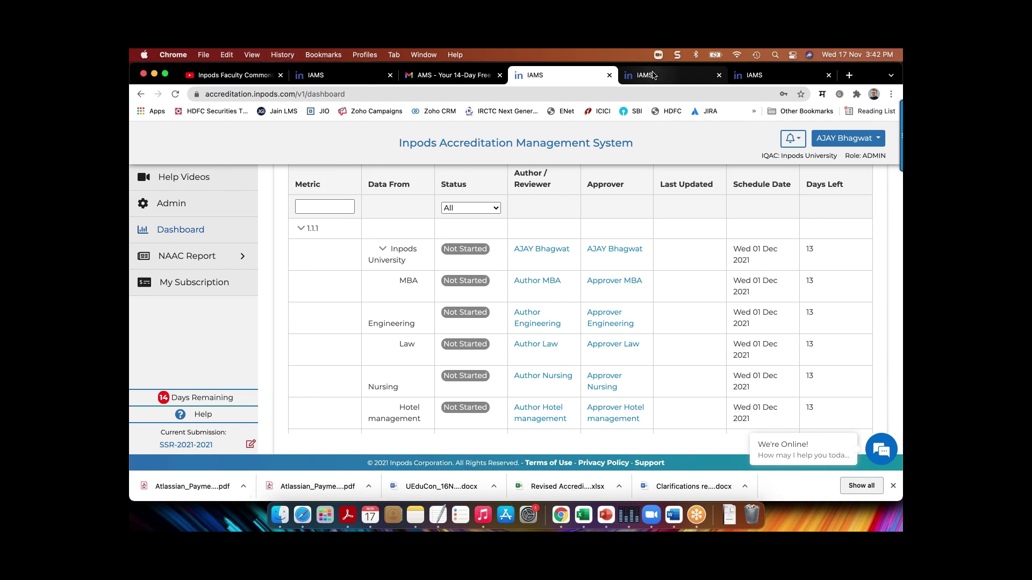
Select the MBA Author login email in the User Details table, then show the IAMS account panel.
{"action": "left_click", "coordinate": [451, 76]}
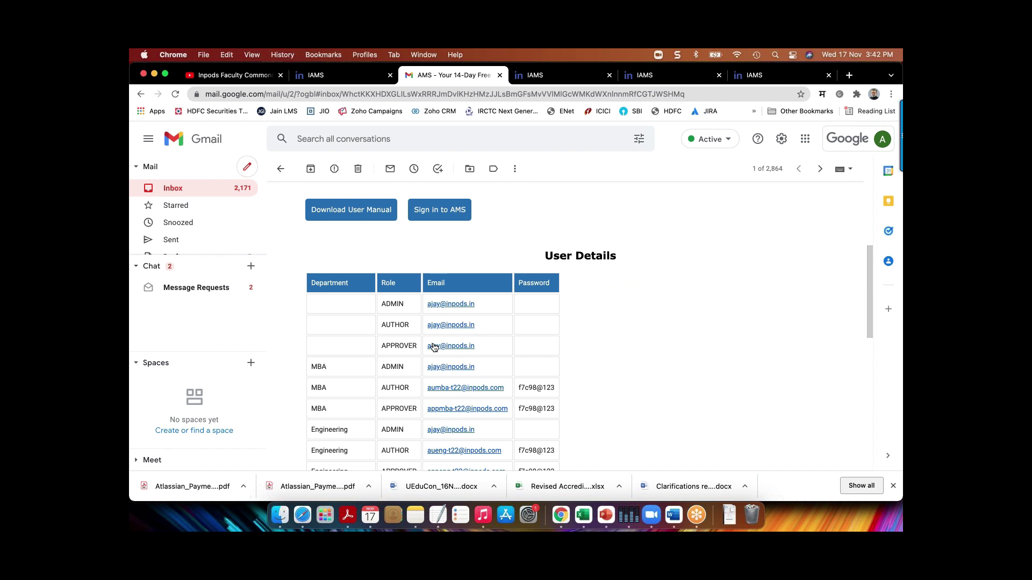
{"action": "scroll", "coordinate": [434, 346], "scroll_direction": "down", "scroll_amount": 3}
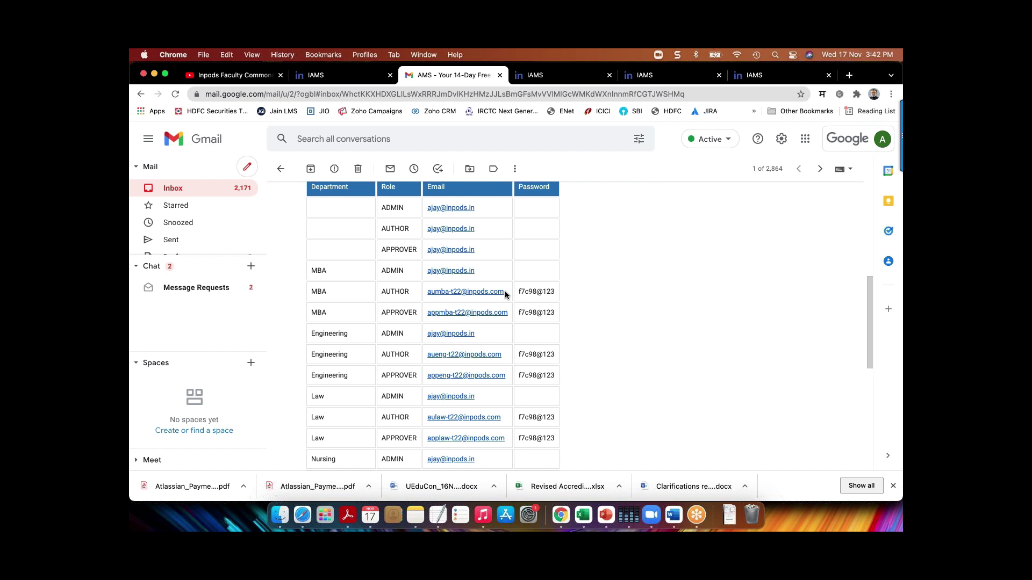
{"action": "left_click_drag", "start_coordinate": [505, 291], "coordinate": [428, 294]}
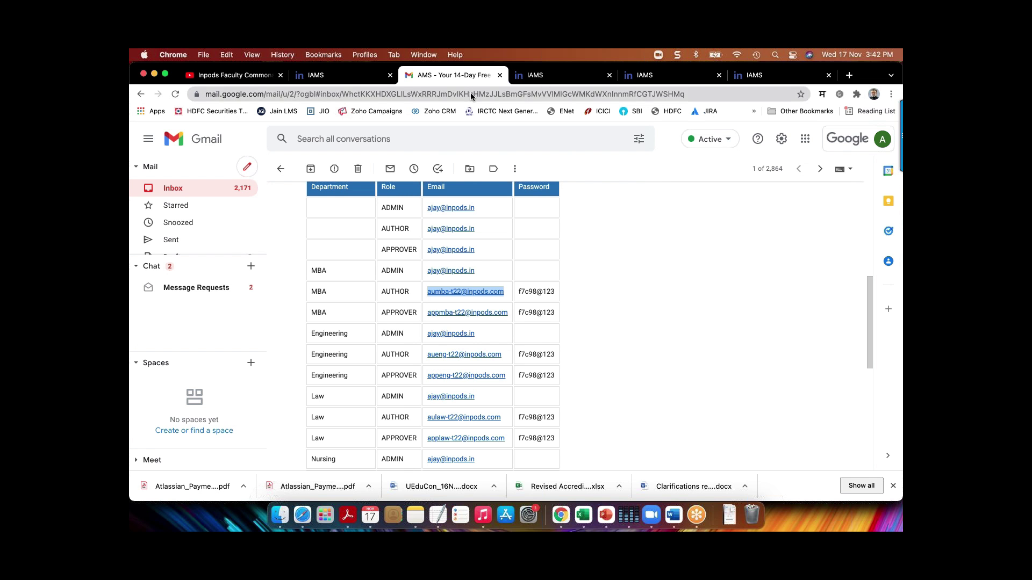
{"action": "left_click", "coordinate": [542, 76]}
{"action": "scroll", "coordinate": [753, 224], "scroll_direction": "up", "scroll_amount": 5}
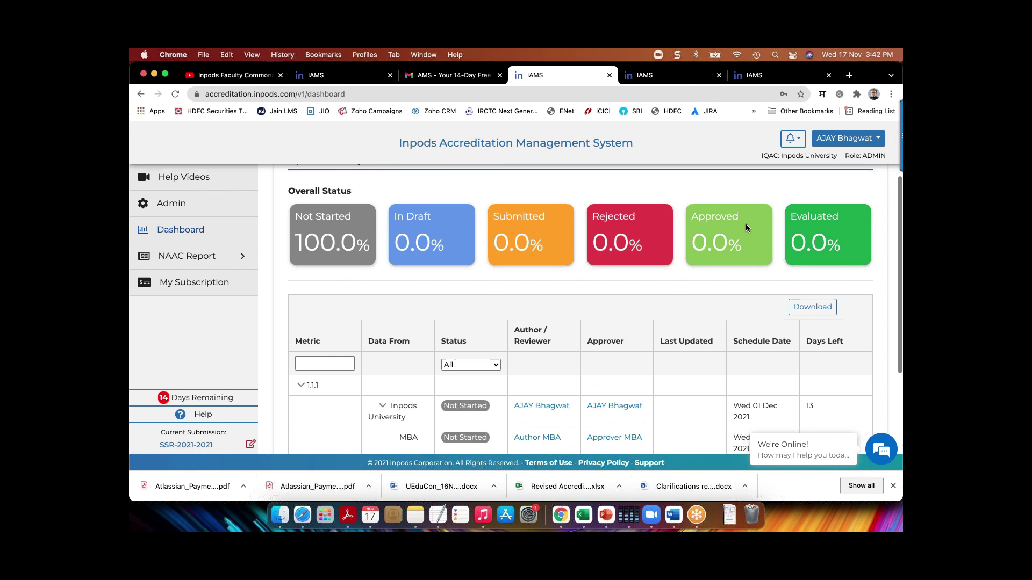
{"action": "left_click", "coordinate": [848, 139]}
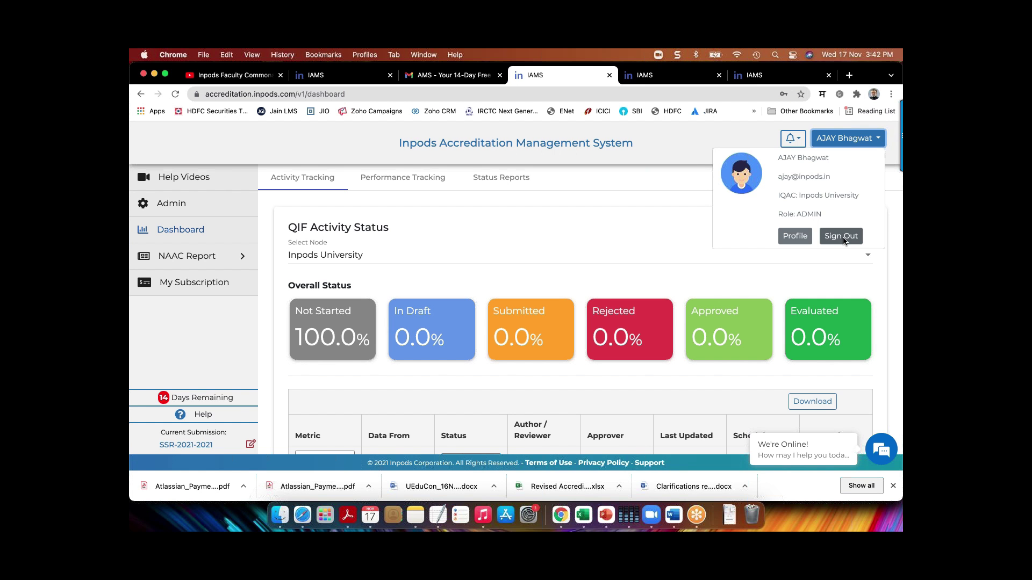
Sign out of the admin account and enter the MBA Author login email on the sign-in page.
{"action": "left_click", "coordinate": [842, 237]}
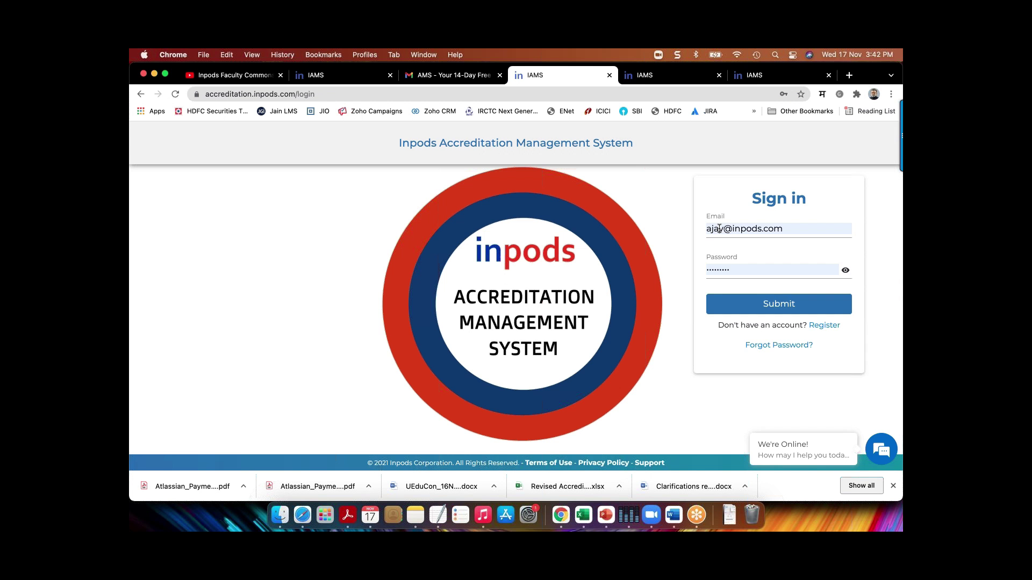
{"action": "left_click", "coordinate": [710, 231]}
{"action": "key", "text": "Down"}
{"action": "key", "text": "Return"}
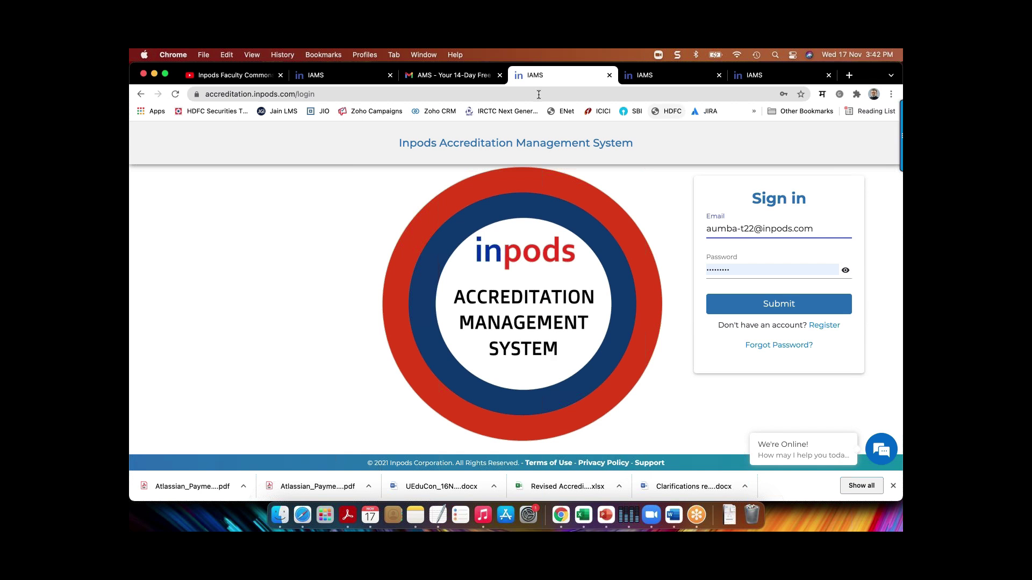
Copy the MBA Author password from the email, paste it, and sign in.
{"action": "left_click", "coordinate": [427, 75]}
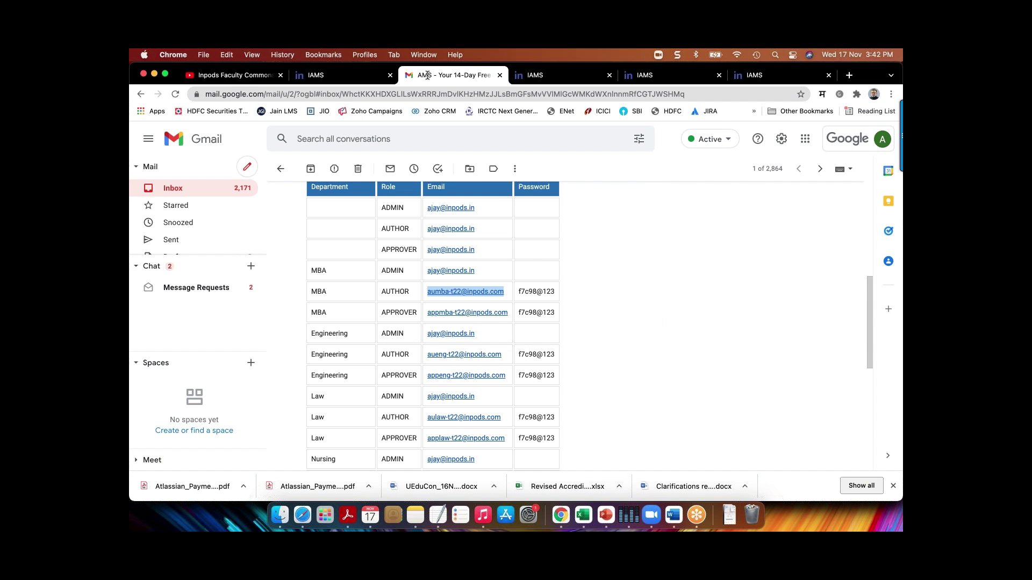
{"action": "left_click", "coordinate": [556, 293]}
{"action": "left_click_drag", "start_coordinate": [531, 291], "coordinate": [516, 294]}
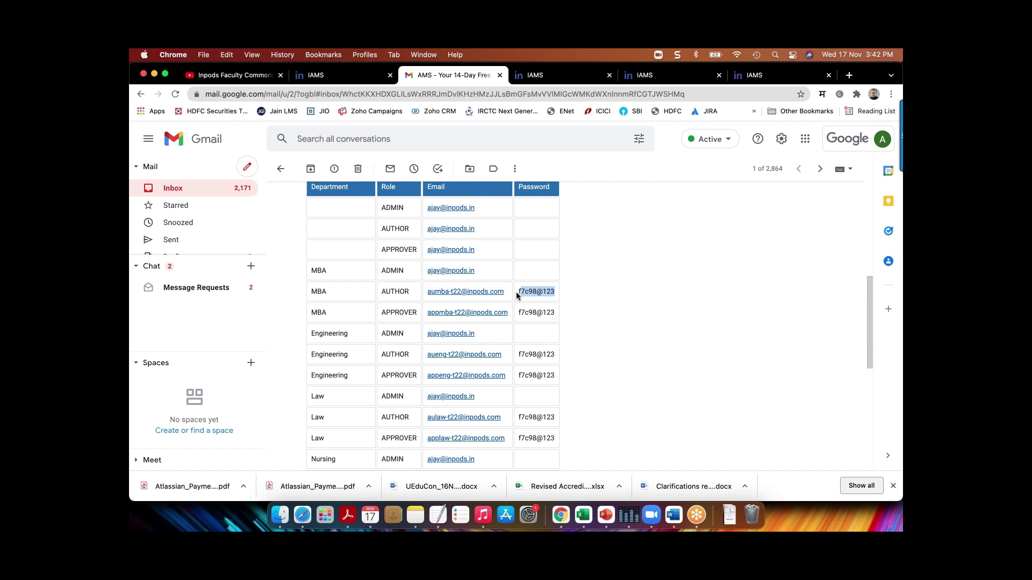
{"action": "left_click", "coordinate": [541, 81]}
{"action": "left_click", "coordinate": [747, 269]}
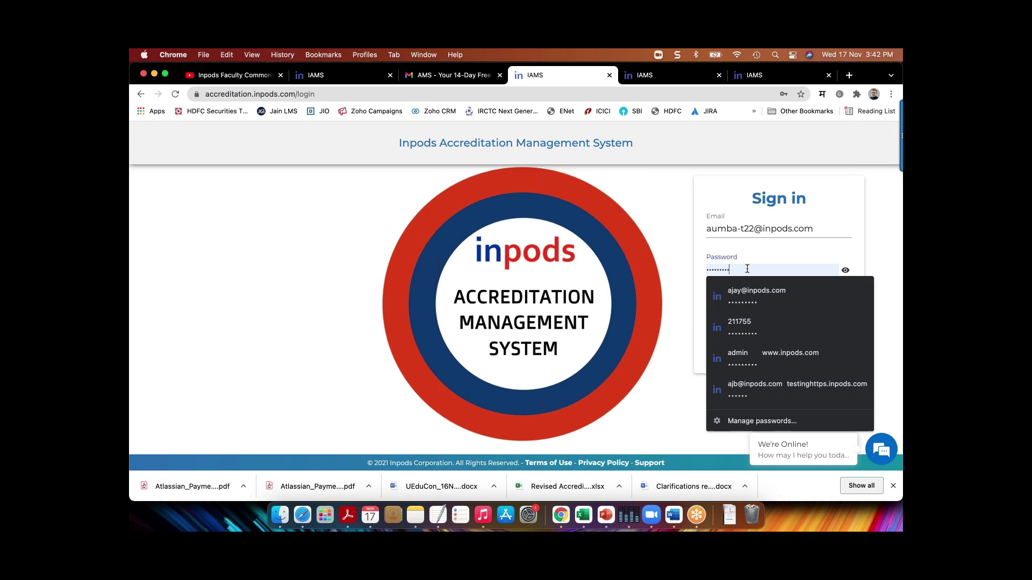
{"action": "key", "text": "super+v"}
{"action": "left_click", "coordinate": [751, 316]}
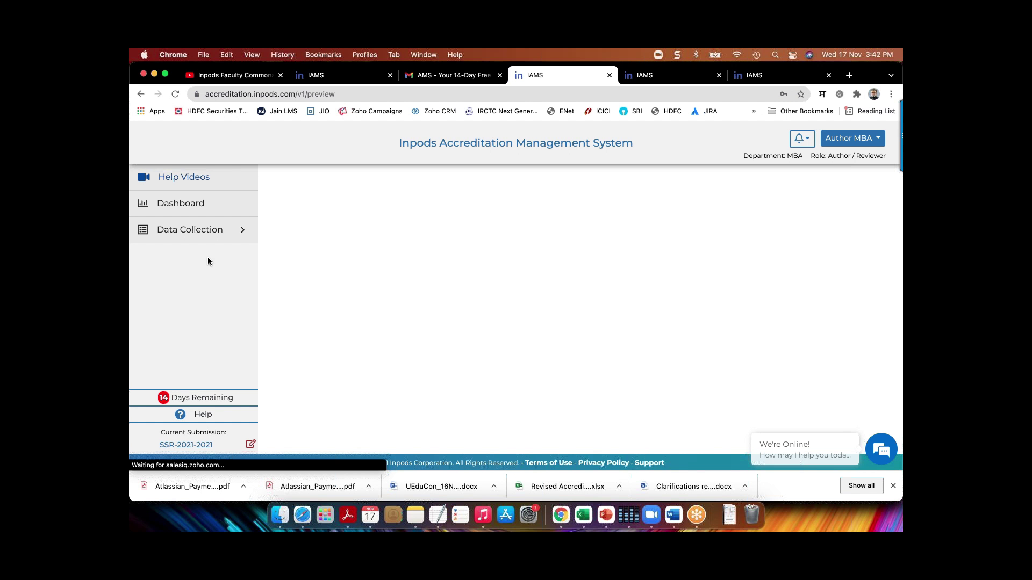
Open the NAAC Data page under Data Collection and scroll through its metric tree.
{"action": "left_click", "coordinate": [191, 235]}
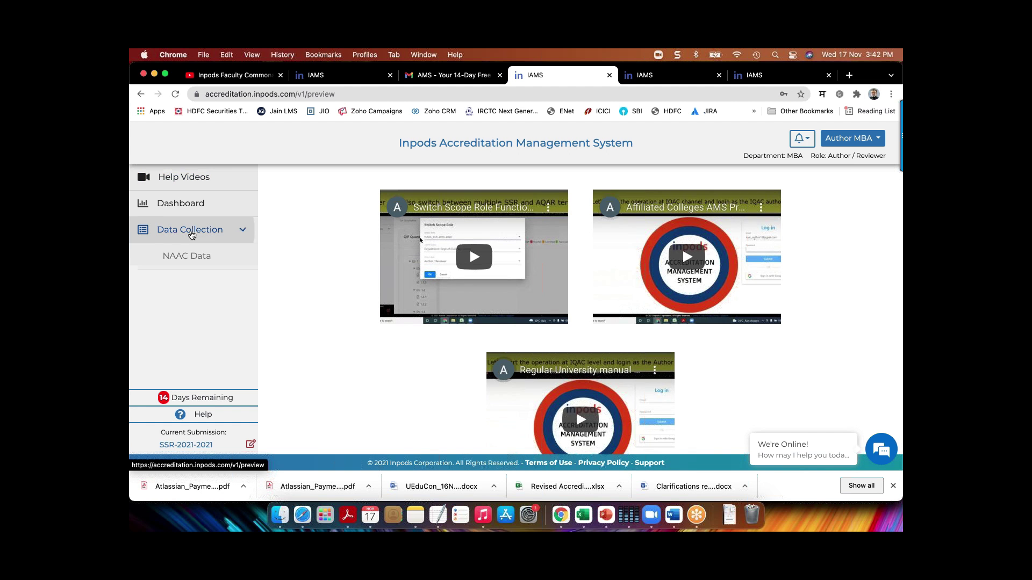
{"action": "left_click", "coordinate": [192, 257]}
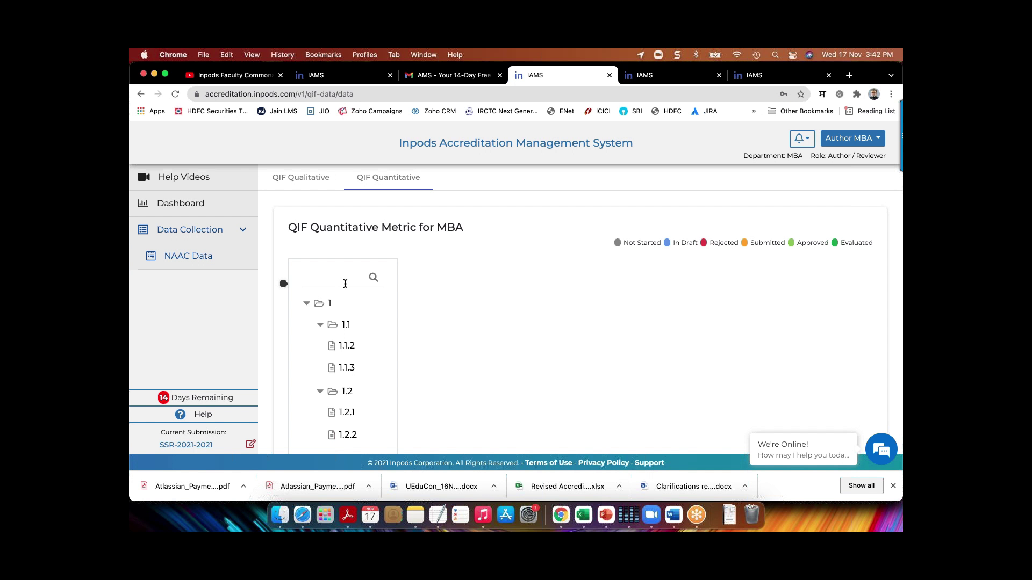
{"action": "scroll", "coordinate": [345, 284], "scroll_direction": "down", "scroll_amount": 2}
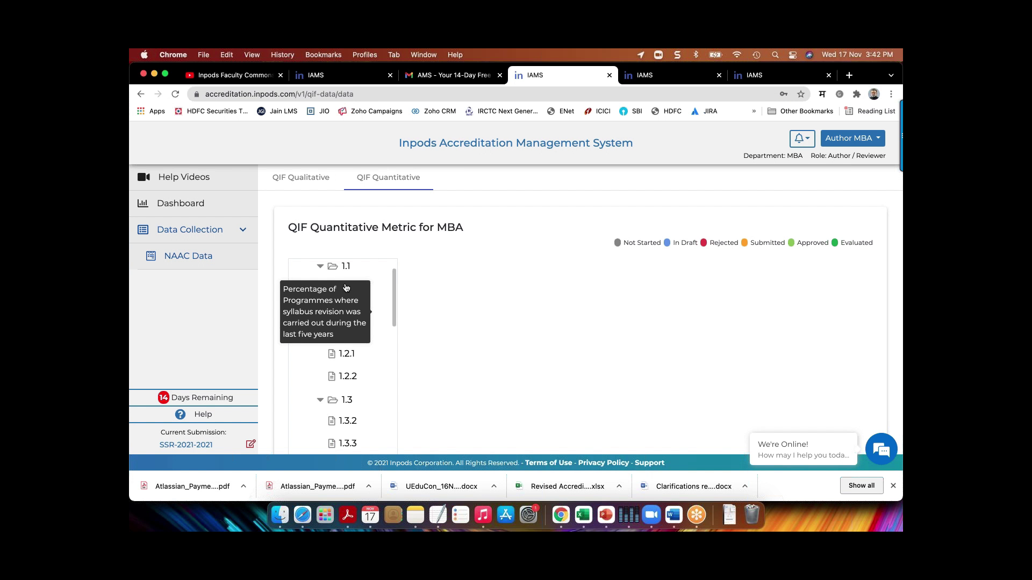
{"action": "scroll", "coordinate": [346, 287], "scroll_direction": "up", "scroll_amount": 2}
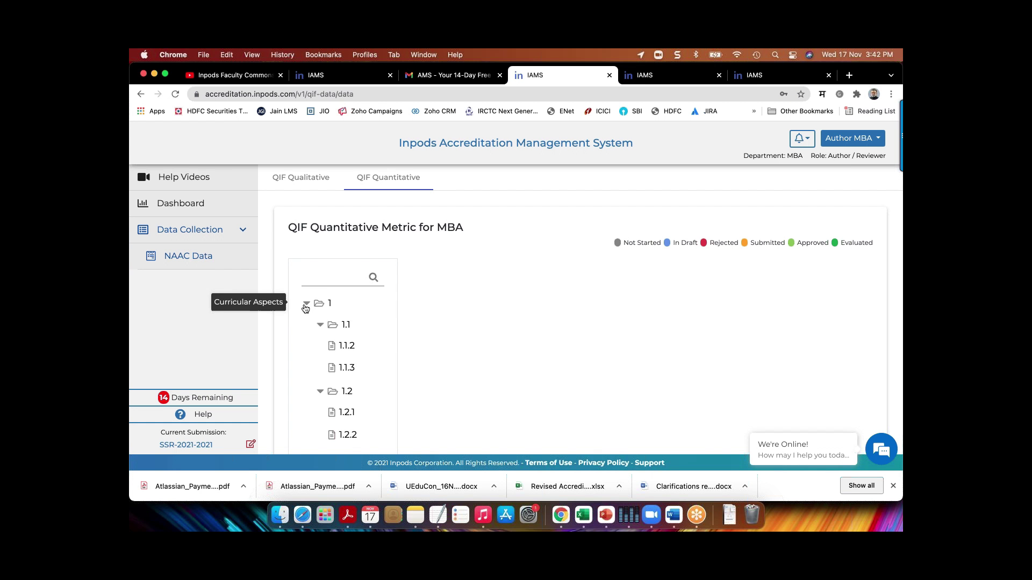
{"action": "scroll", "coordinate": [305, 308], "scroll_direction": "down", "scroll_amount": 5}
{"action": "scroll", "coordinate": [305, 308], "scroll_direction": "down", "scroll_amount": 10}
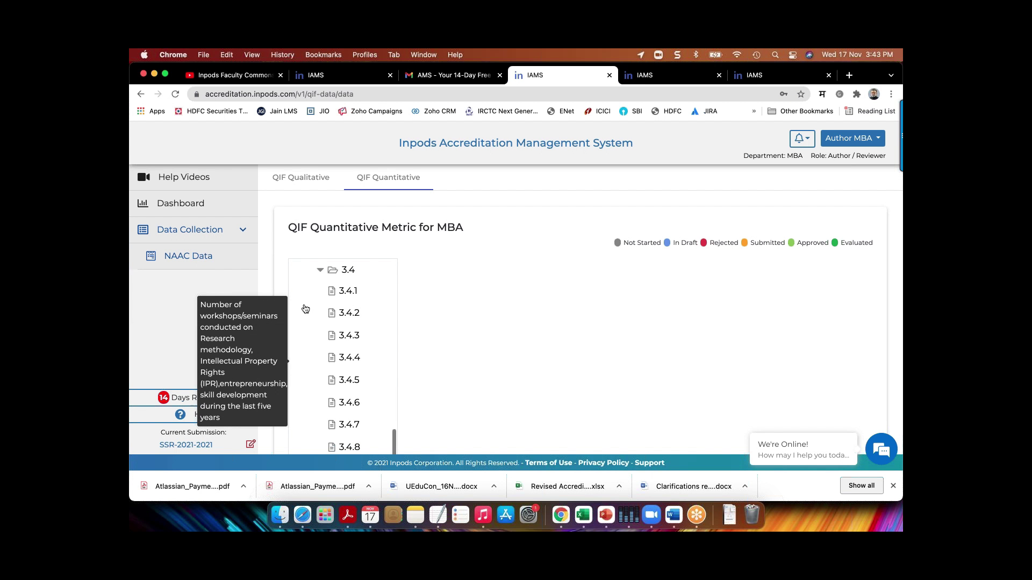
{"action": "scroll", "coordinate": [305, 308], "scroll_direction": "down", "scroll_amount": 10}
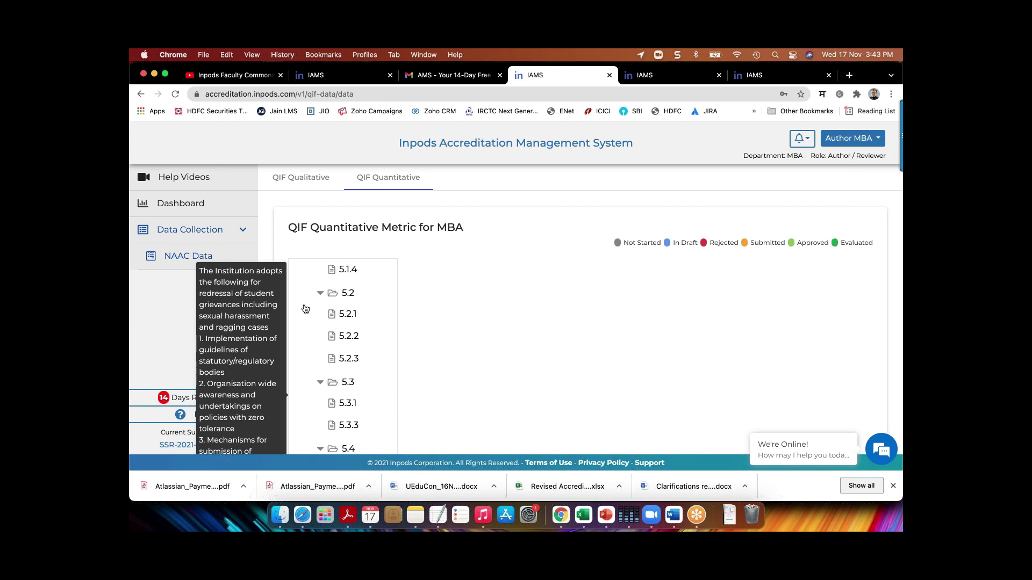
{"action": "scroll", "coordinate": [304, 309], "scroll_direction": "down", "scroll_amount": 5}
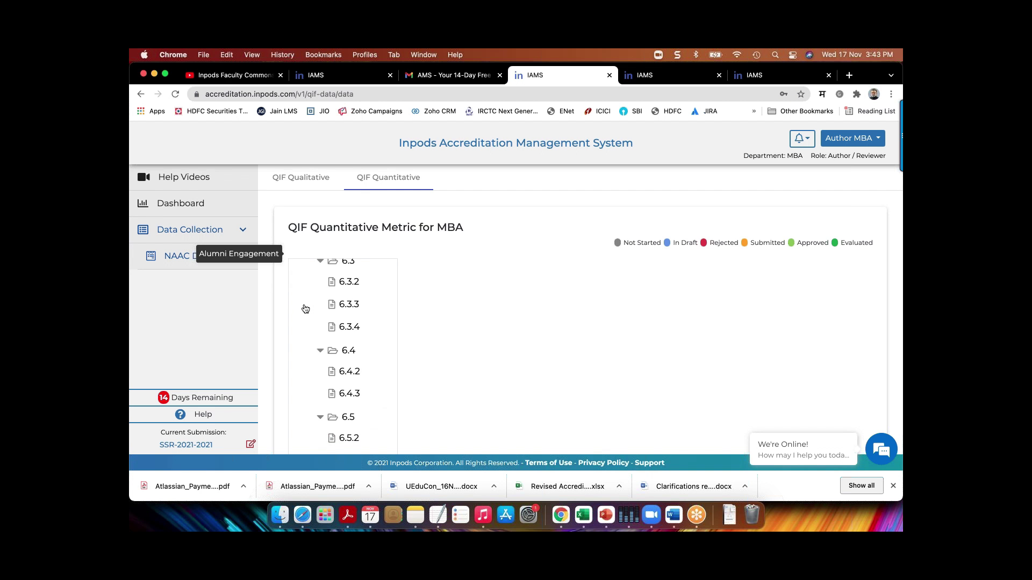
{"action": "scroll", "coordinate": [305, 308], "scroll_direction": "down", "scroll_amount": 10}
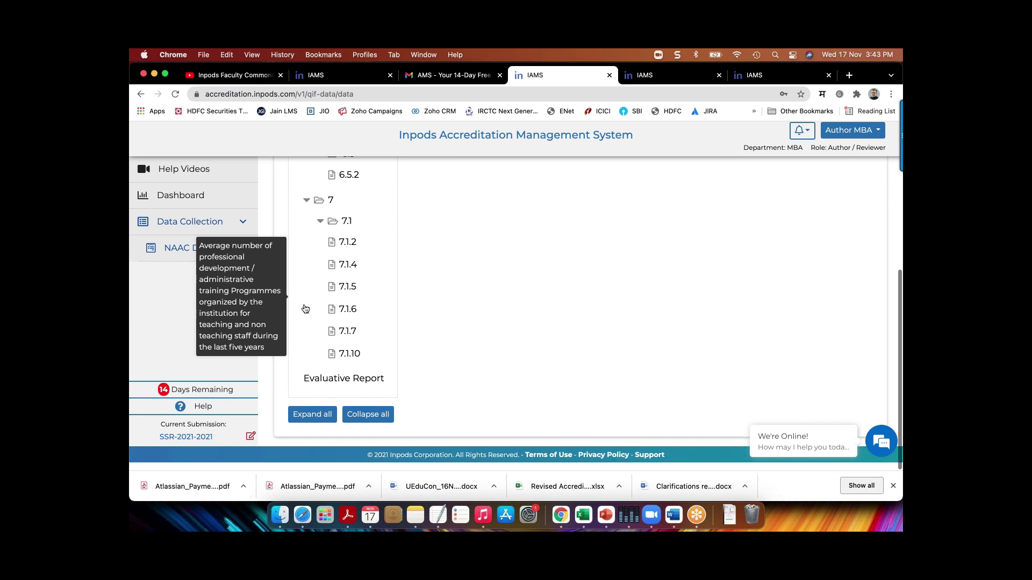
Collapse all, expand criterion 2 > 2.1, open metric 2.1.1 and download its 2.1.1 Template.
{"action": "left_click", "coordinate": [357, 421]}
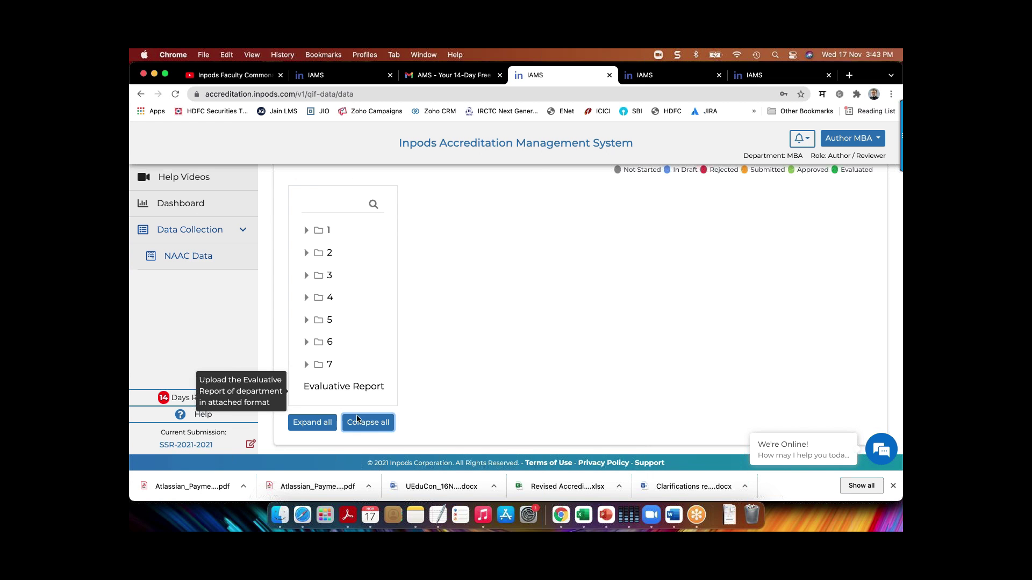
{"action": "left_click", "coordinate": [306, 253]}
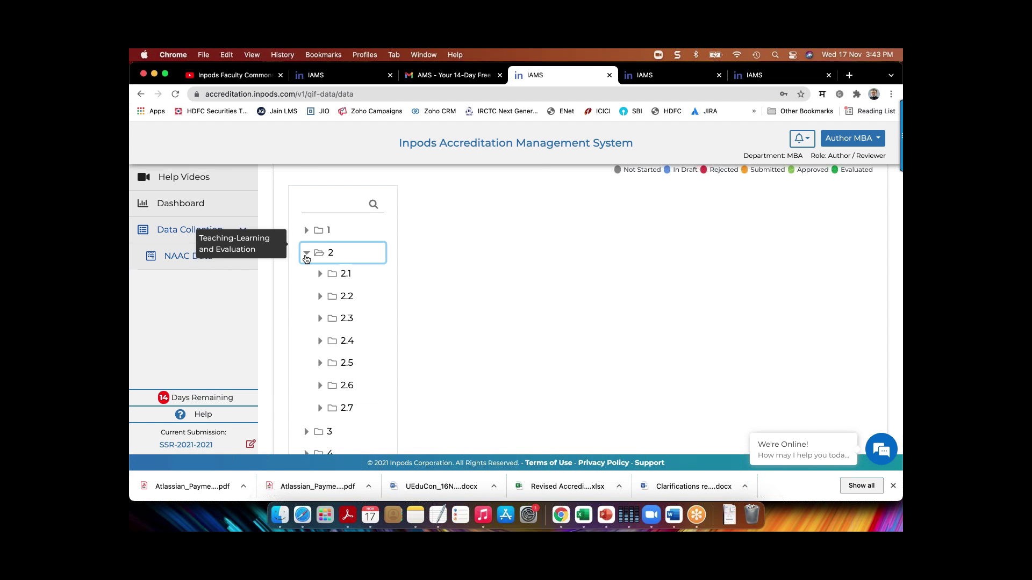
{"action": "left_click", "coordinate": [320, 273]}
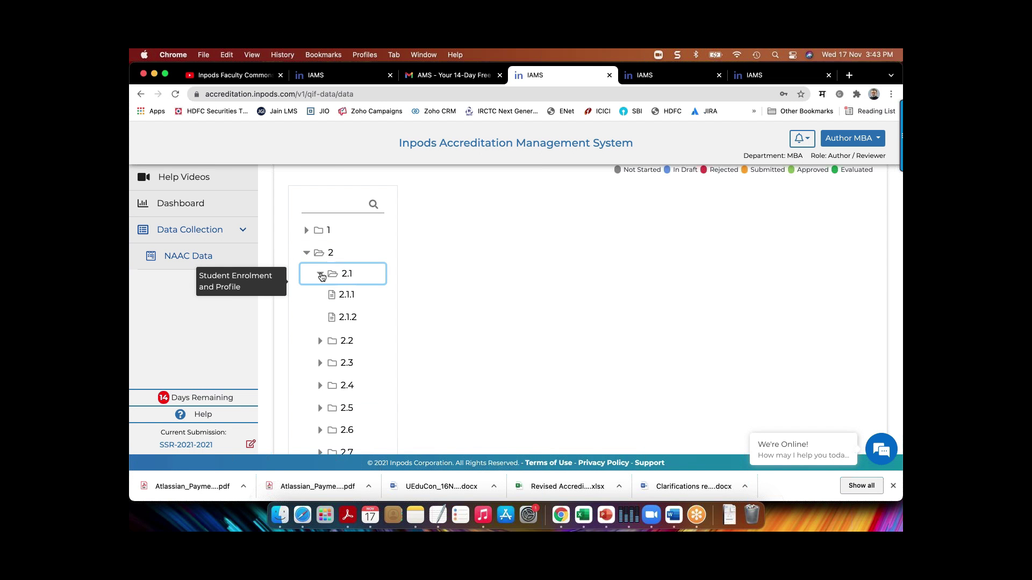
{"action": "left_click", "coordinate": [348, 294]}
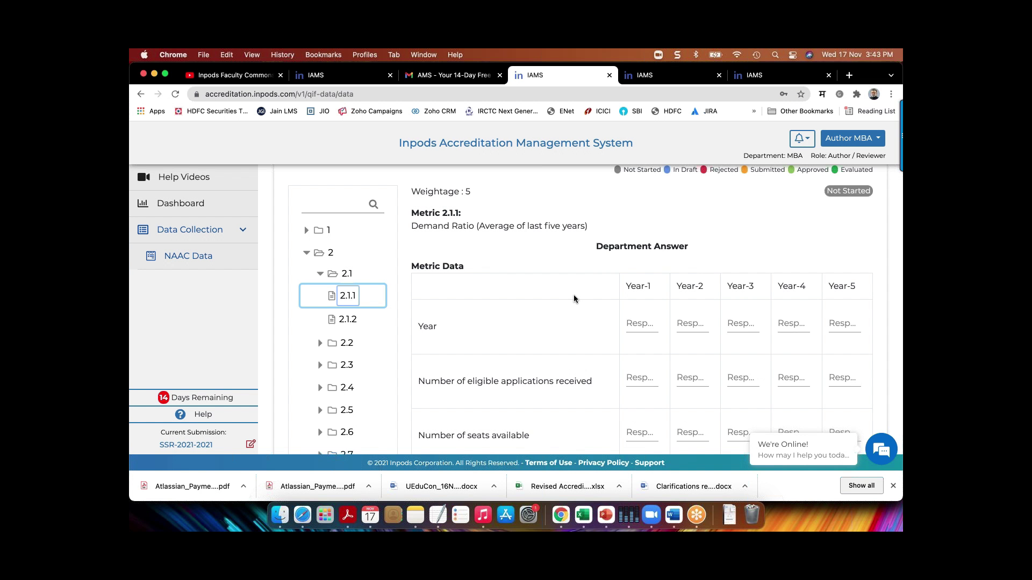
{"action": "scroll", "coordinate": [573, 294], "scroll_direction": "down", "scroll_amount": 5}
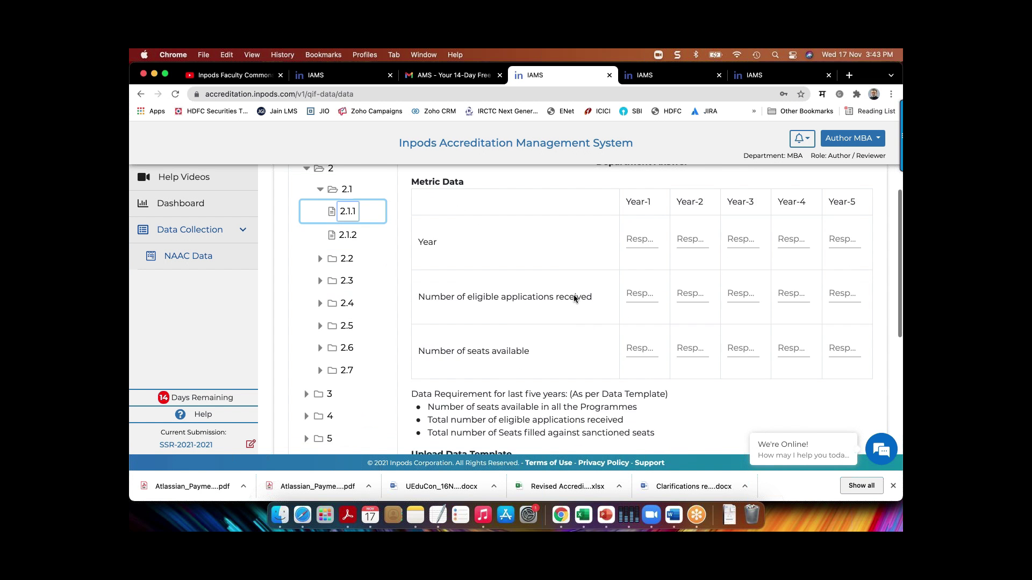
{"action": "scroll", "coordinate": [573, 298], "scroll_direction": "down", "scroll_amount": 4}
{"action": "scroll", "coordinate": [683, 266], "scroll_direction": "up", "scroll_amount": 7}
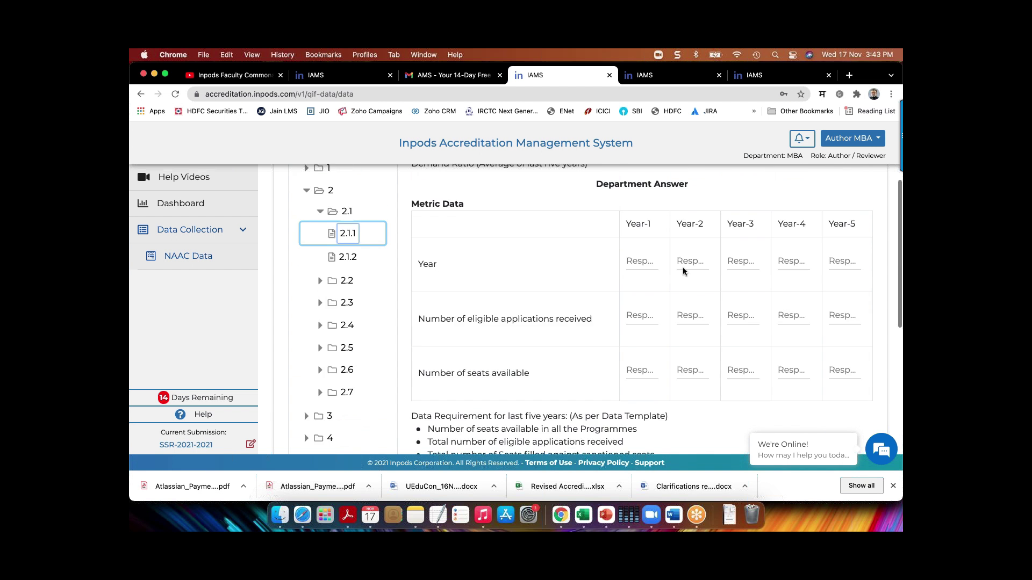
{"action": "scroll", "coordinate": [683, 266], "scroll_direction": "down", "scroll_amount": 12}
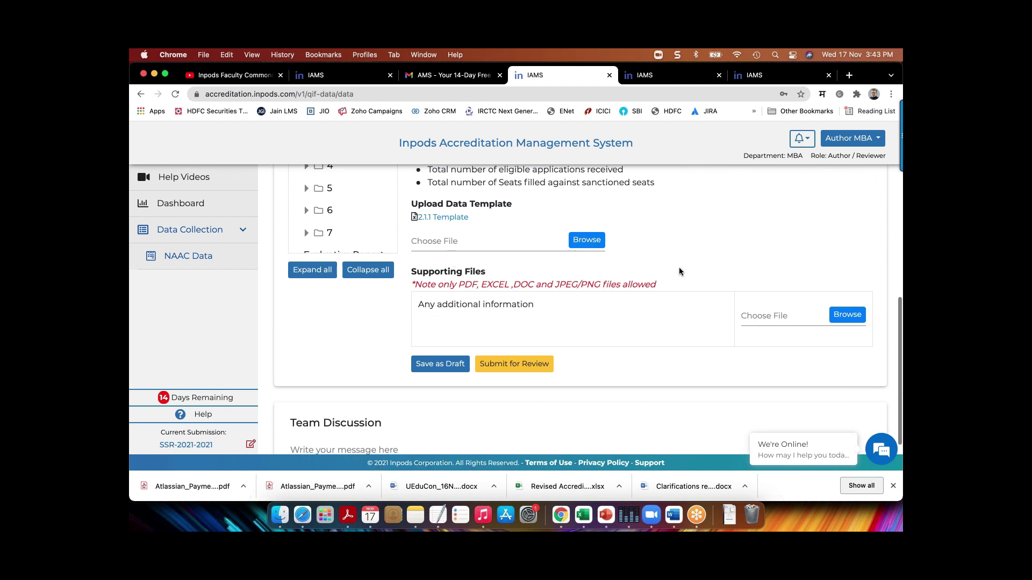
{"action": "left_click", "coordinate": [451, 231]}
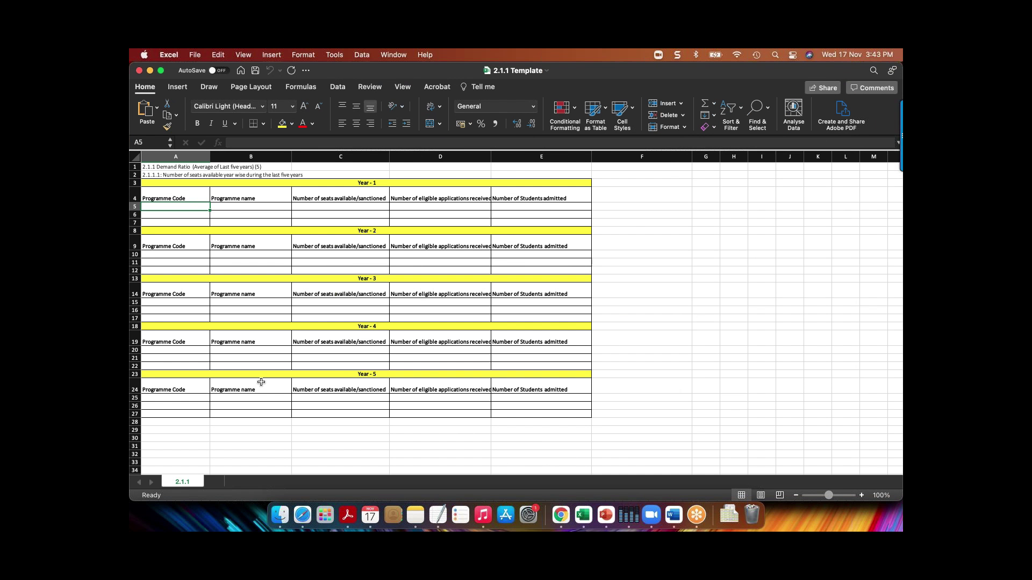
Return to Chrome and scroll through the metric 2.1.1 form's template upload and supporting files sections.
{"action": "left_click", "coordinate": [563, 518]}
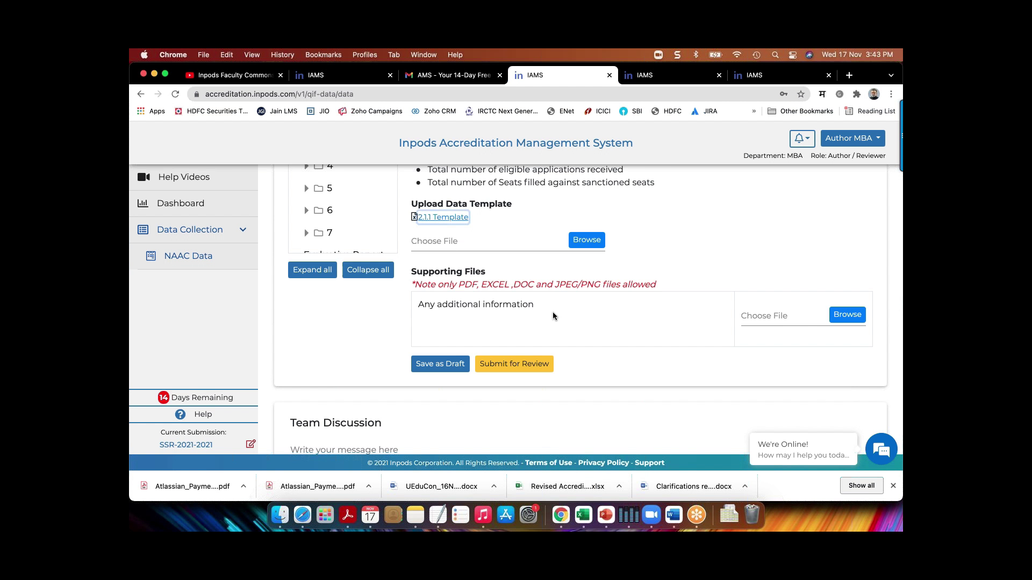
{"action": "scroll", "coordinate": [552, 312], "scroll_direction": "up", "scroll_amount": 4}
{"action": "scroll", "coordinate": [480, 356], "scroll_direction": "down", "scroll_amount": 5}
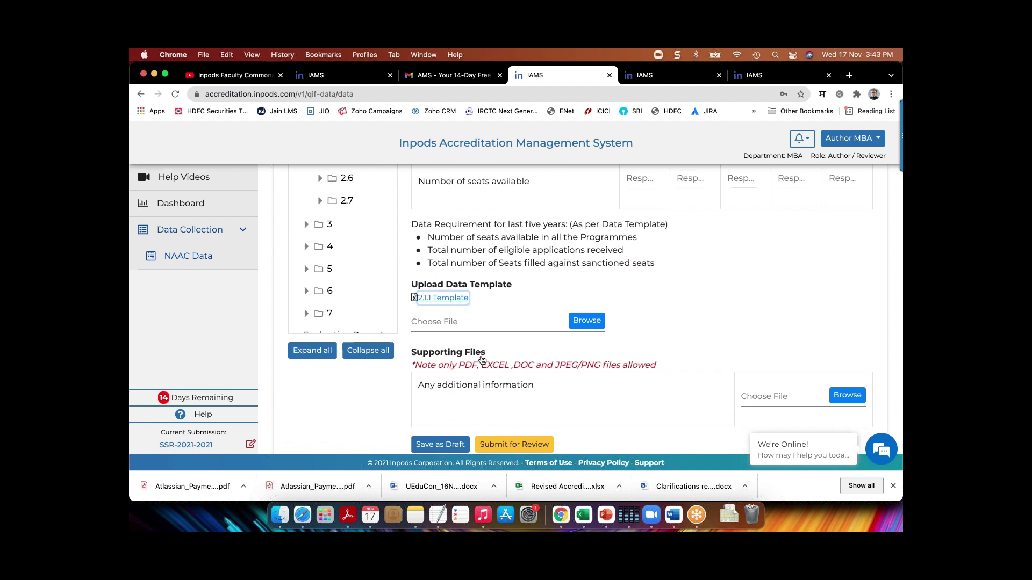
{"action": "scroll", "coordinate": [728, 301], "scroll_direction": "down", "scroll_amount": 2}
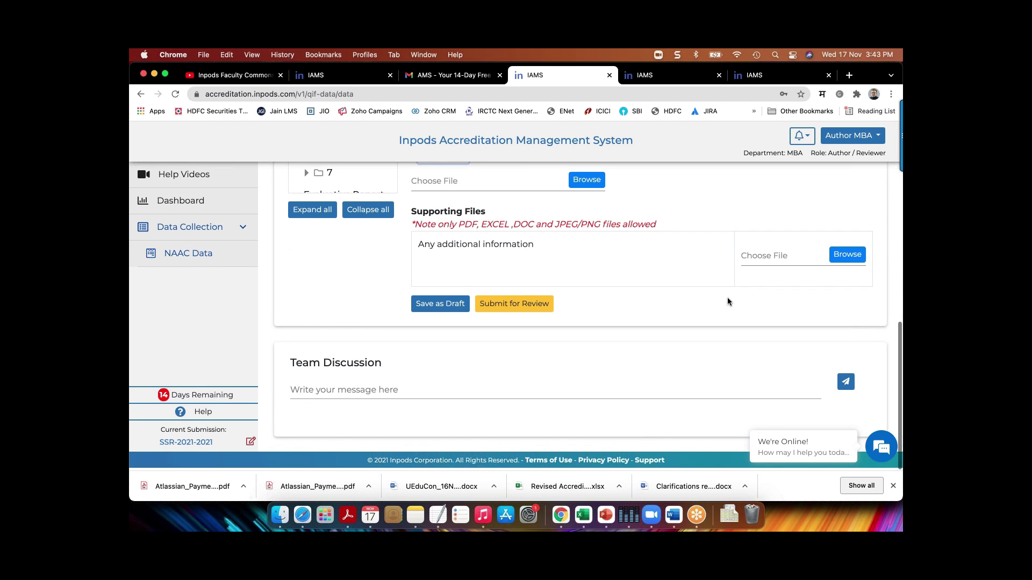
{"action": "scroll", "coordinate": [728, 298], "scroll_direction": "up", "scroll_amount": 15}
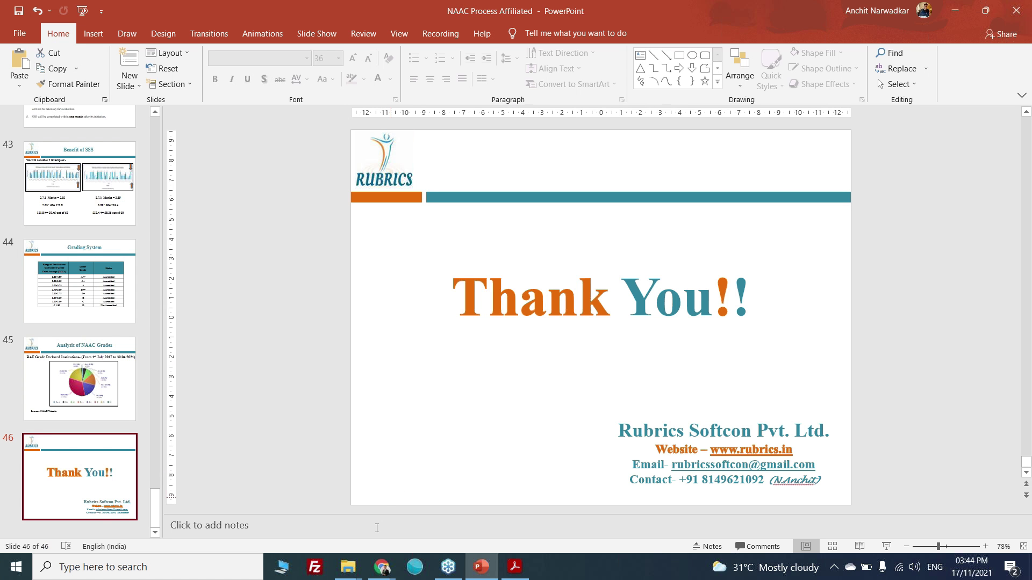
Bring up Chrome and begin entering naac in the address bar to reach the NAAC site.
{"action": "left_click", "coordinate": [382, 568]}
{"action": "type", "text": "naac.gov.in/index.php/en/"}
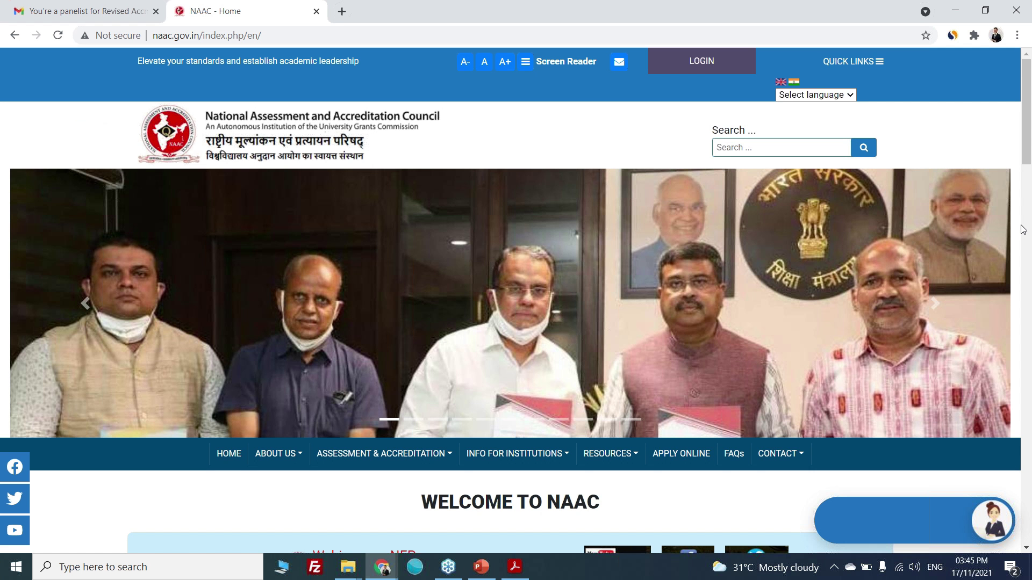
Review the revised manuals and templates on NAAC's Apply Online page, then return to Gmail.
{"action": "left_click", "coordinate": [674, 320]}
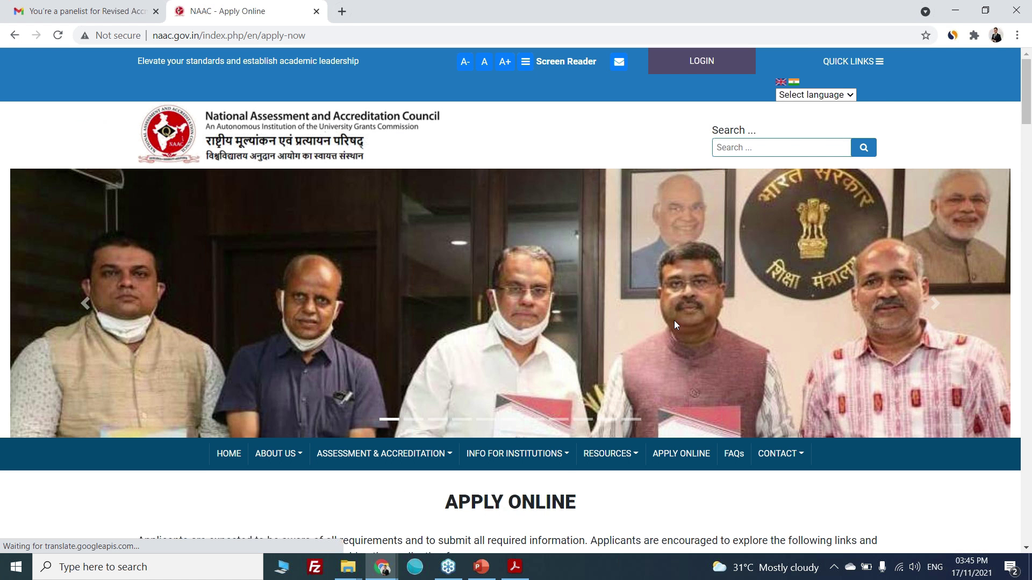
{"action": "scroll", "coordinate": [772, 259], "scroll_direction": "down", "scroll_amount": 10}
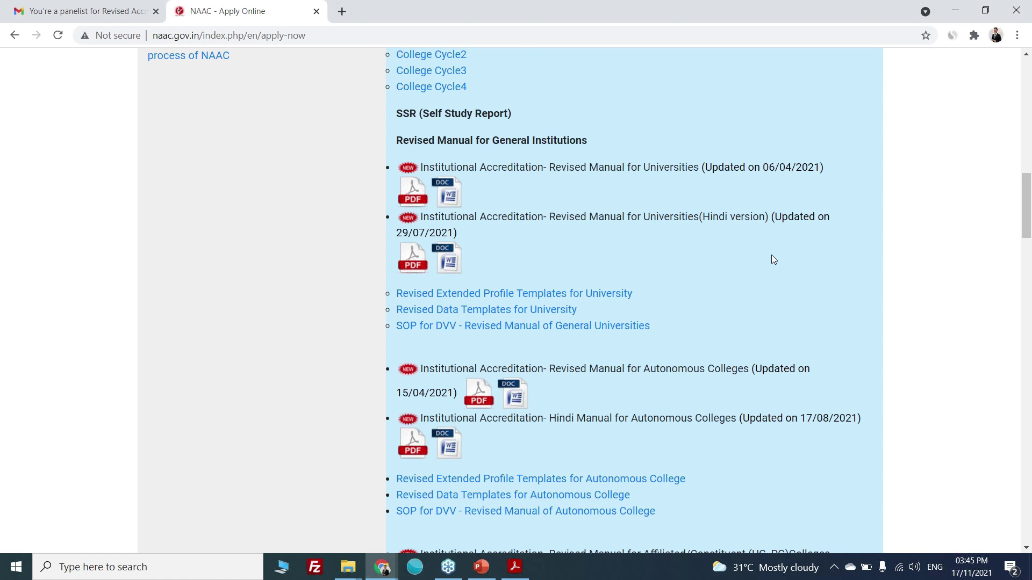
{"action": "scroll", "coordinate": [738, 245], "scroll_direction": "down", "scroll_amount": 1}
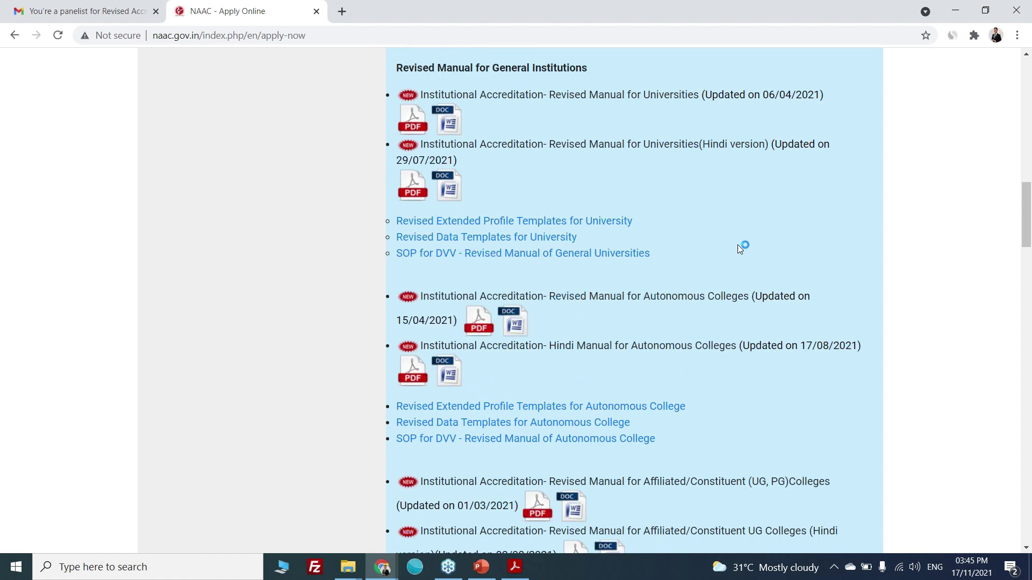
{"action": "scroll", "coordinate": [737, 247], "scroll_direction": "down", "scroll_amount": 4}
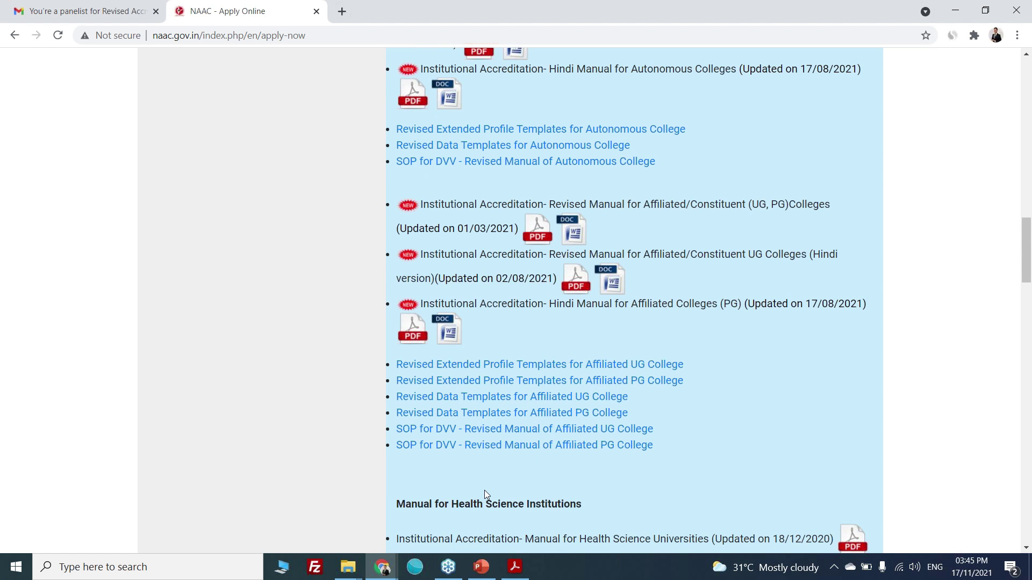
{"action": "mouse_move", "coordinate": [391, 574]}
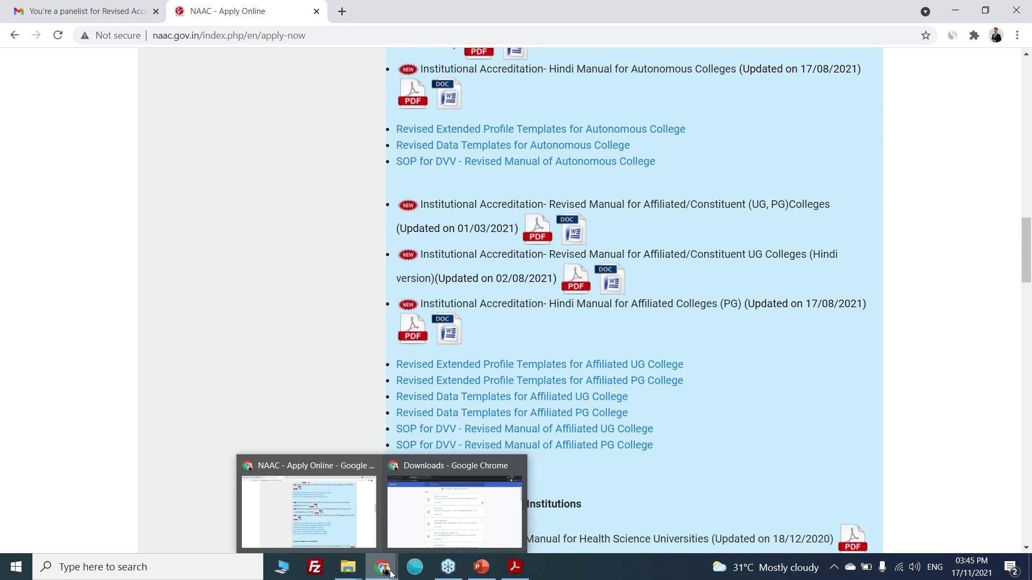
{"action": "mouse_move", "coordinate": [450, 572]}
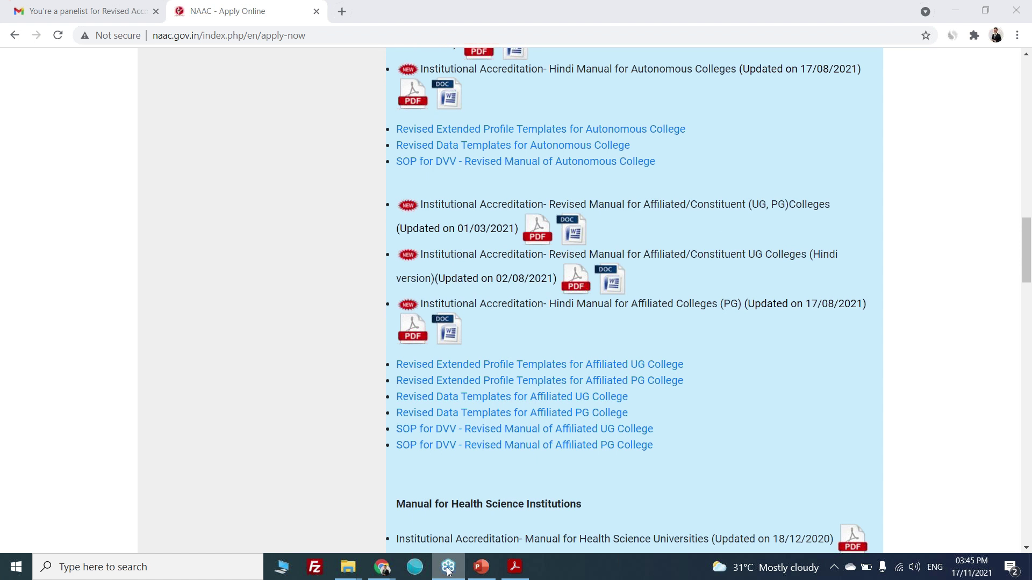
{"action": "left_click", "coordinate": [75, 8]}
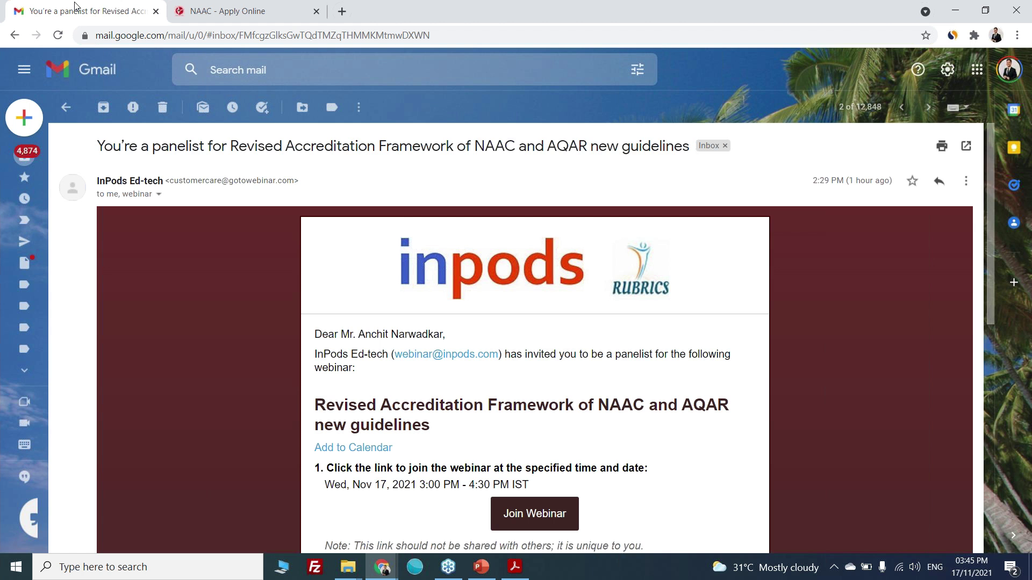